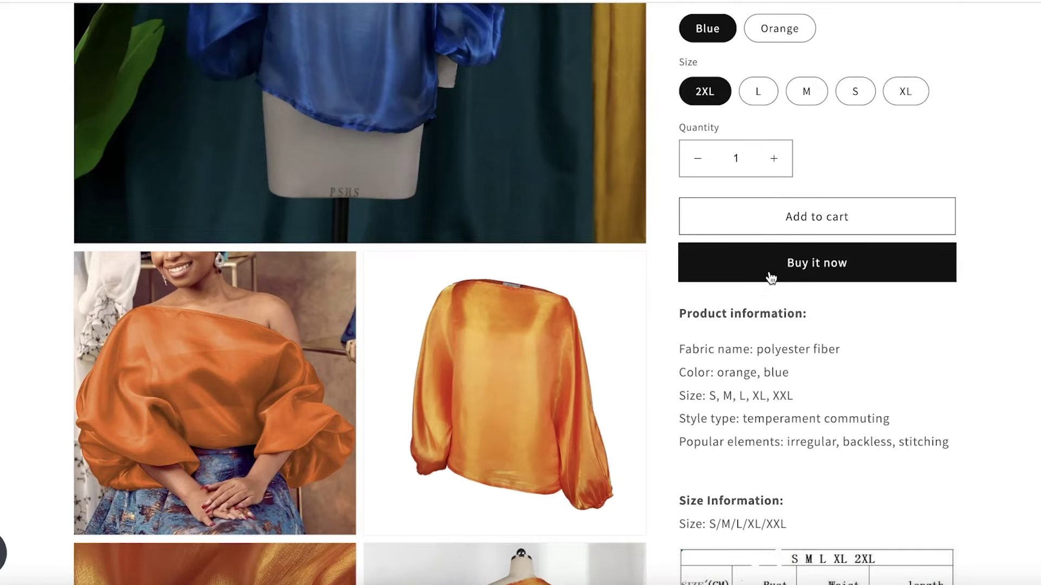
Step: Start an immediate purchase of the blue 2XL shirt and examine the contact and shipping fields on the checkout page
click(771, 274)
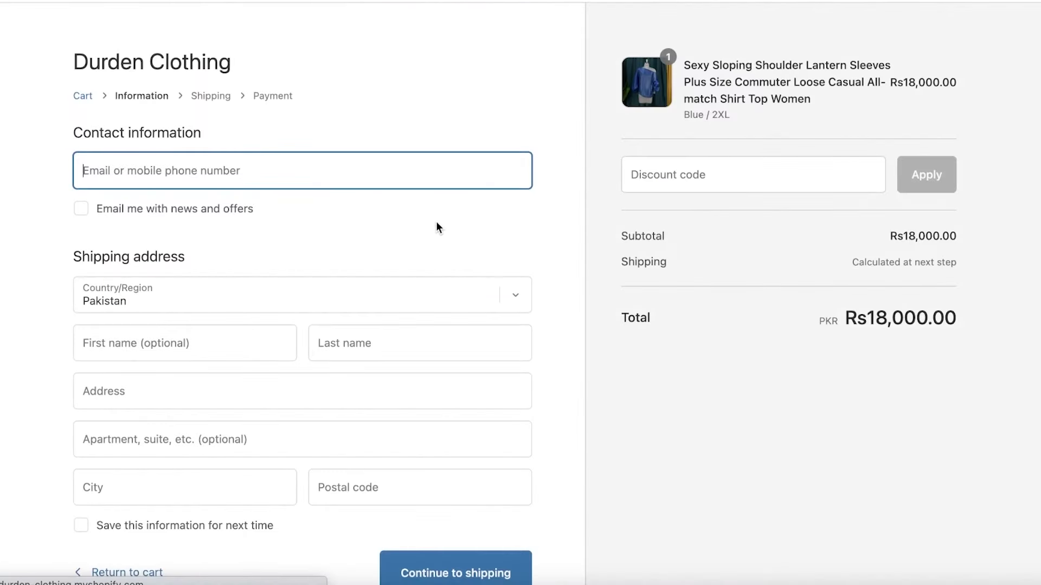
scroll(591, 173, down, 2)
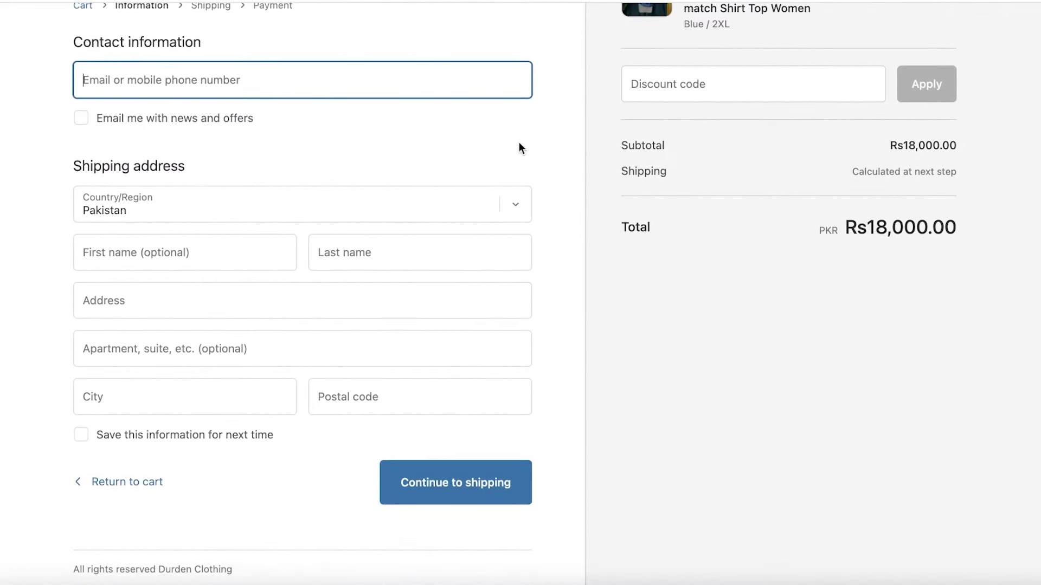
scroll(510, 119, up, 1)
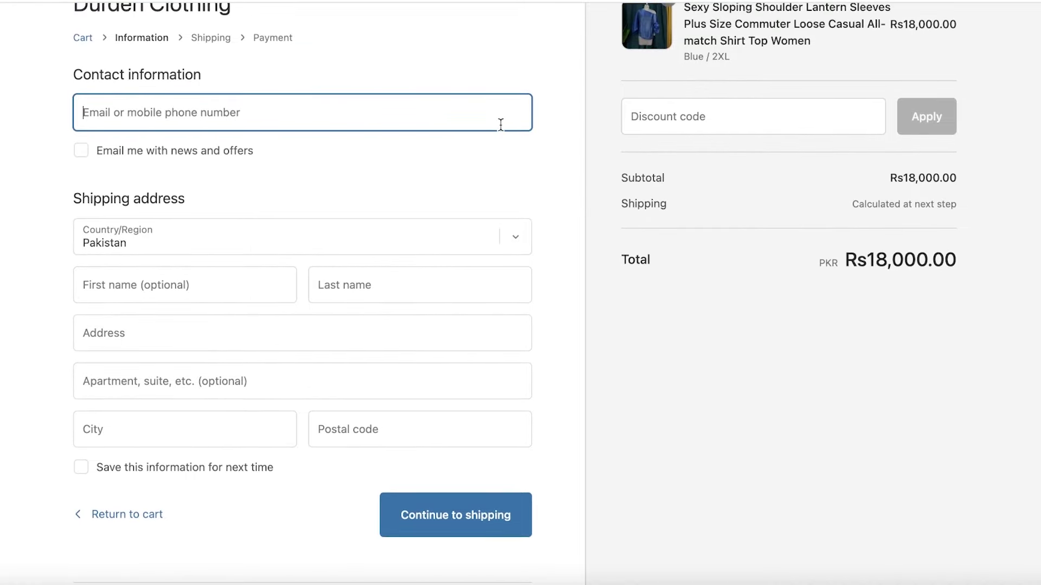
scroll(770, 34, up, 2)
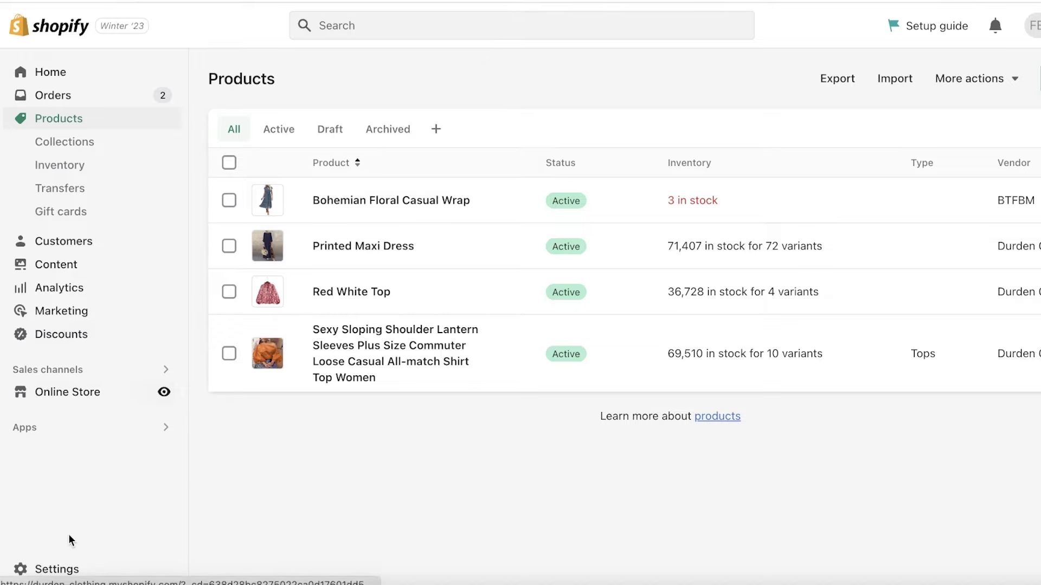
Step: Open the checkout style customization from the Shopify admin's store settings
click(63, 567)
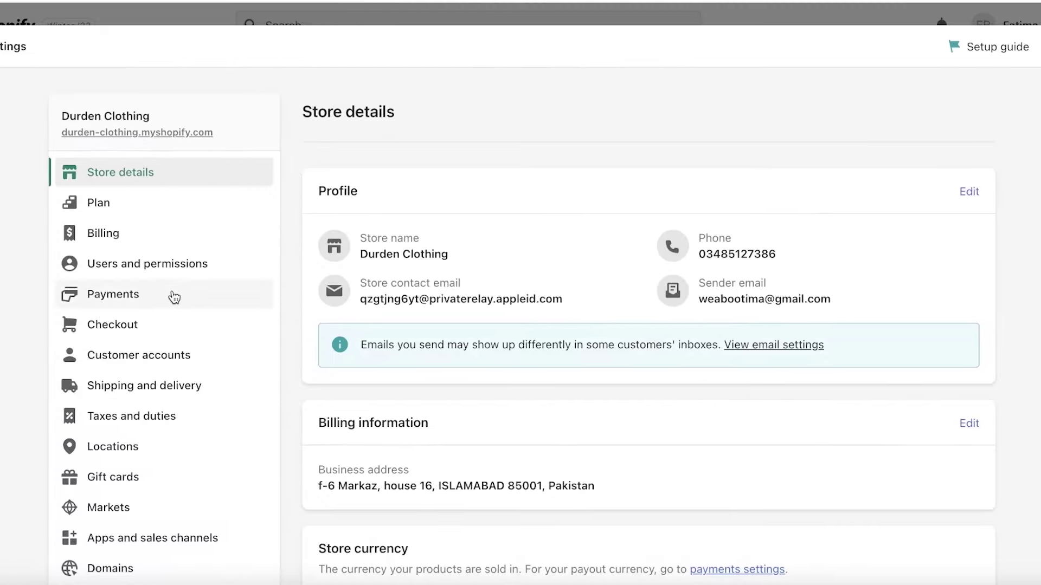
click(147, 324)
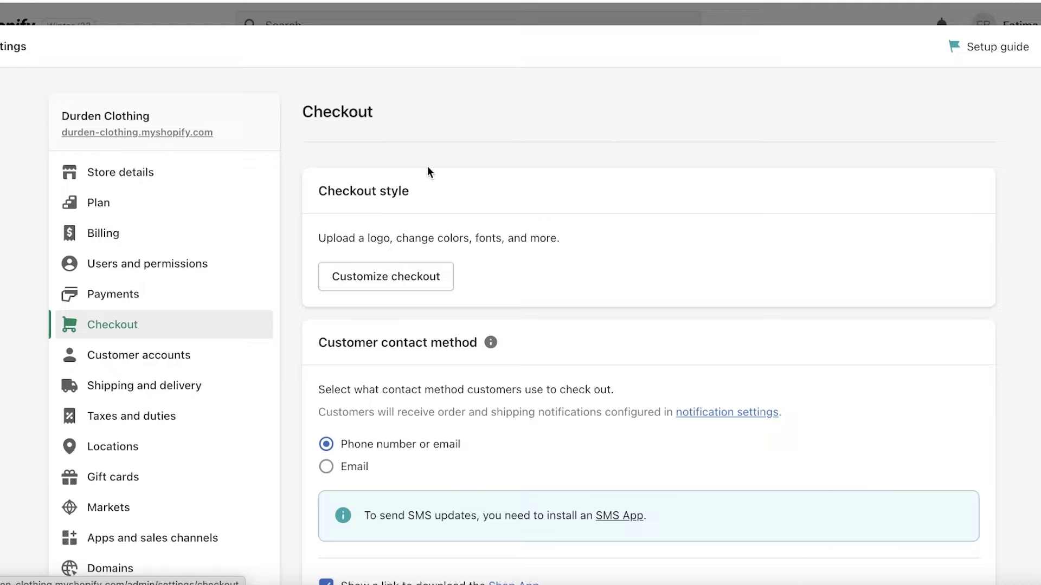
click(397, 287)
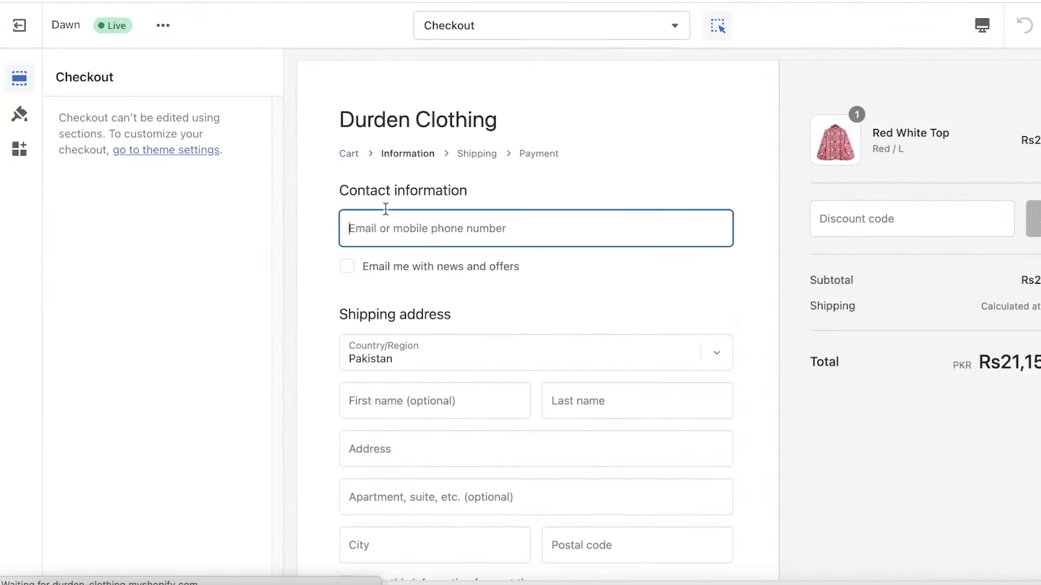
scroll(801, 171, down, 1)
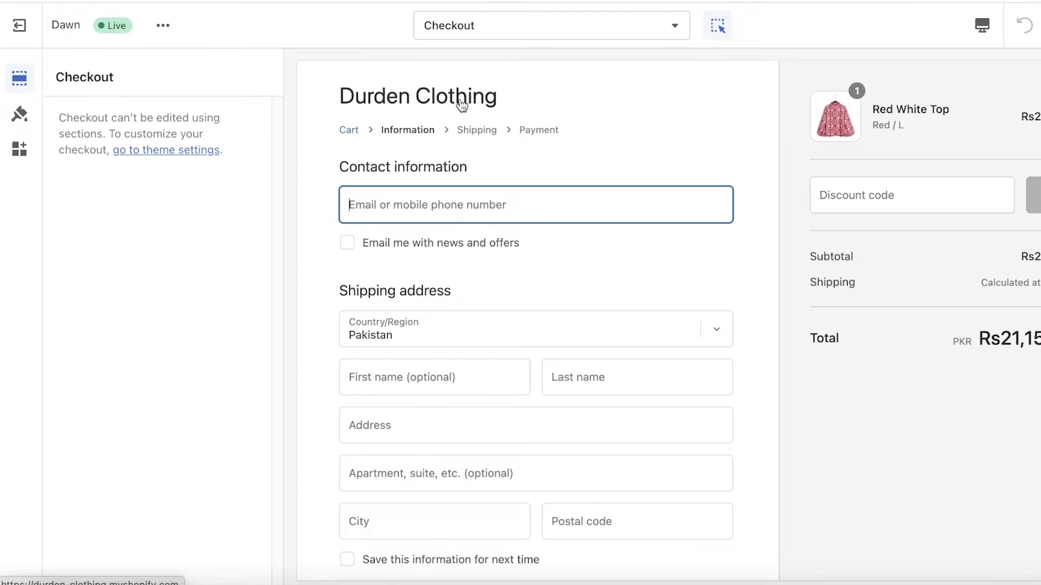
Step: Set the theme's Background 1 color to light purple #DFCEFF
click(20, 114)
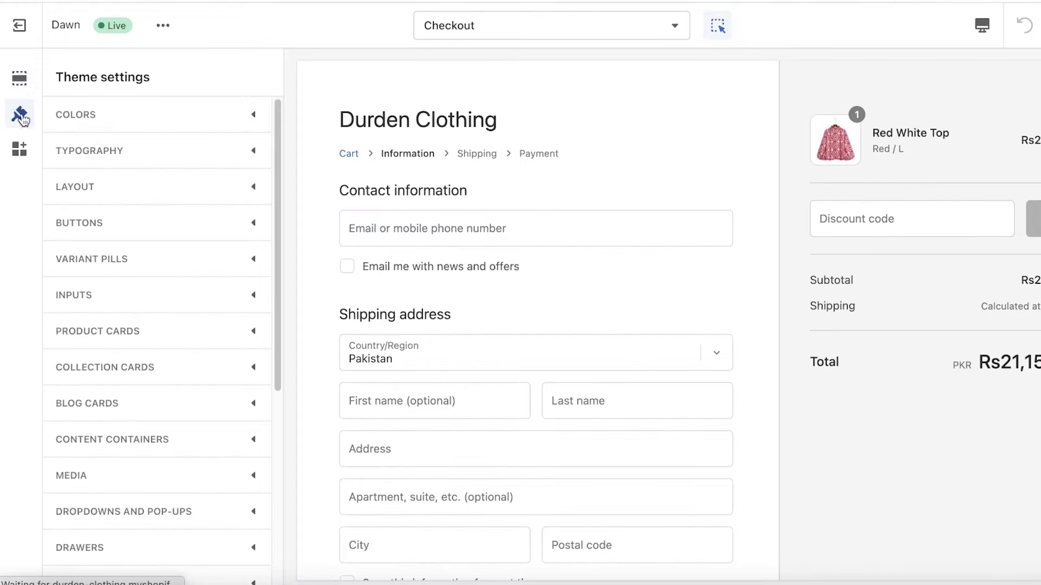
scroll(108, 244, down, 15)
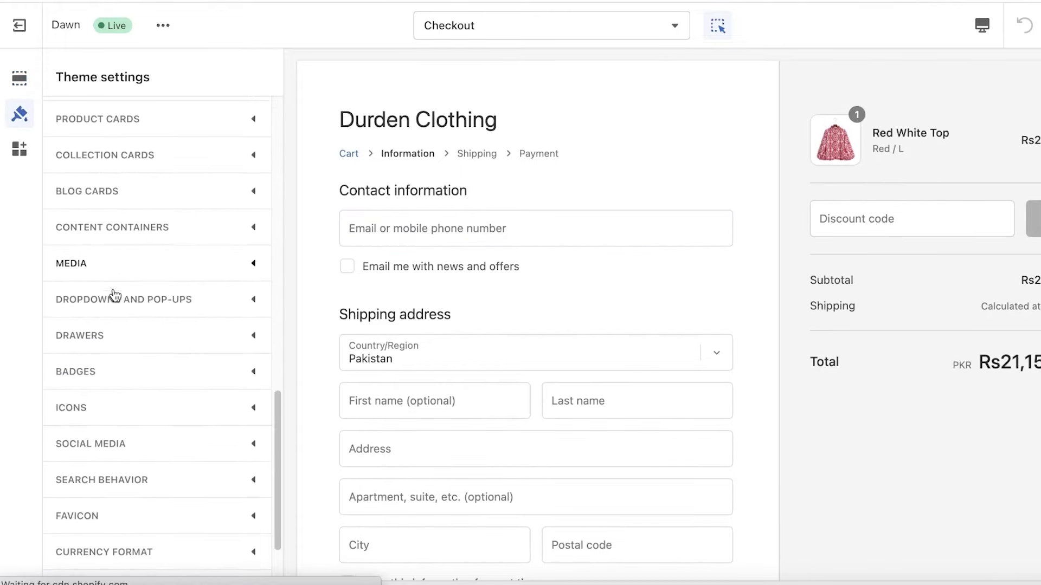
scroll(132, 244, up, 8)
scroll(133, 238, up, 4)
click(76, 426)
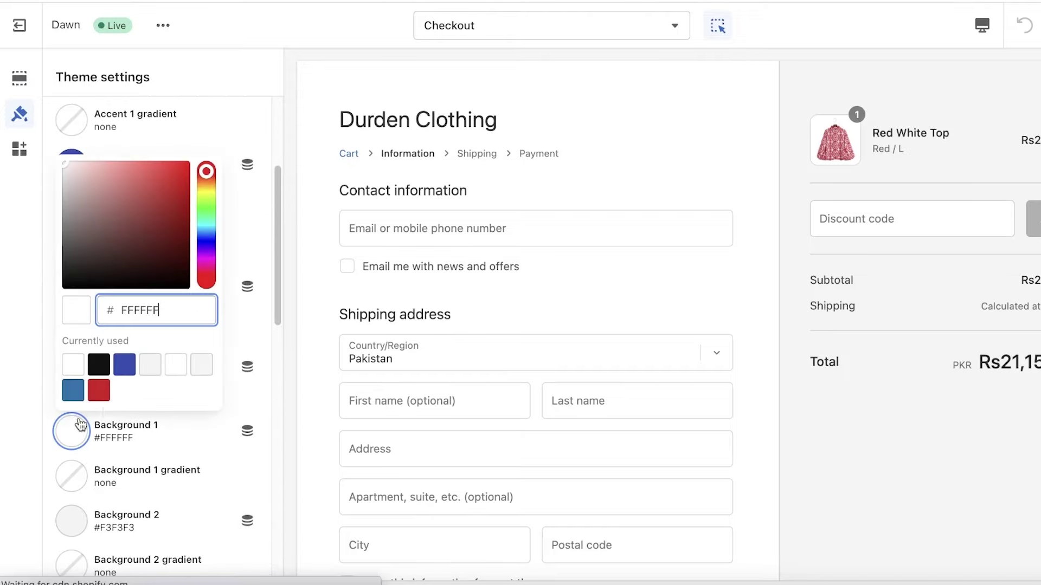
click(209, 248)
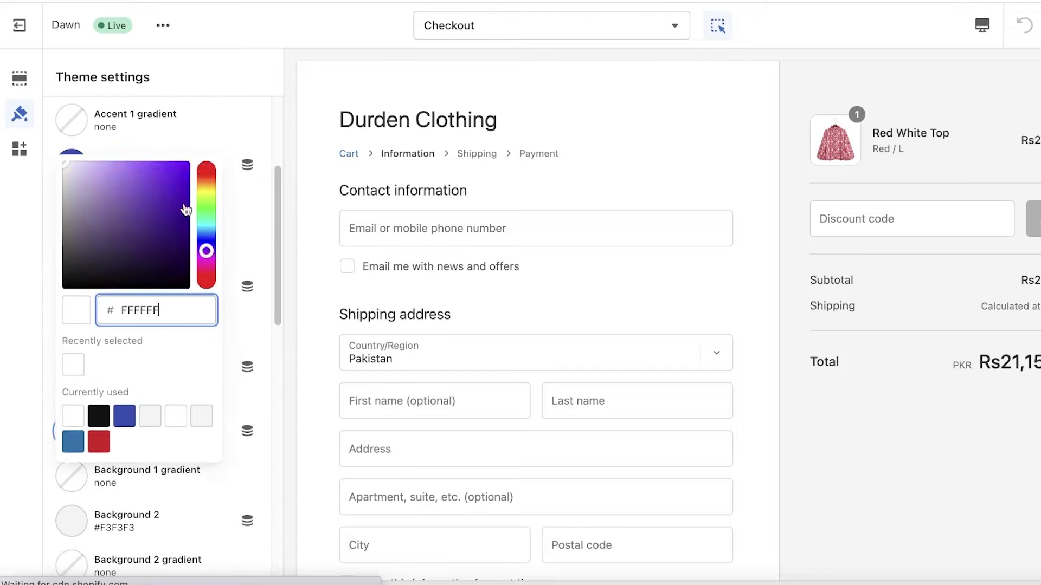
drag(186, 209, 90, 155)
click(67, 145)
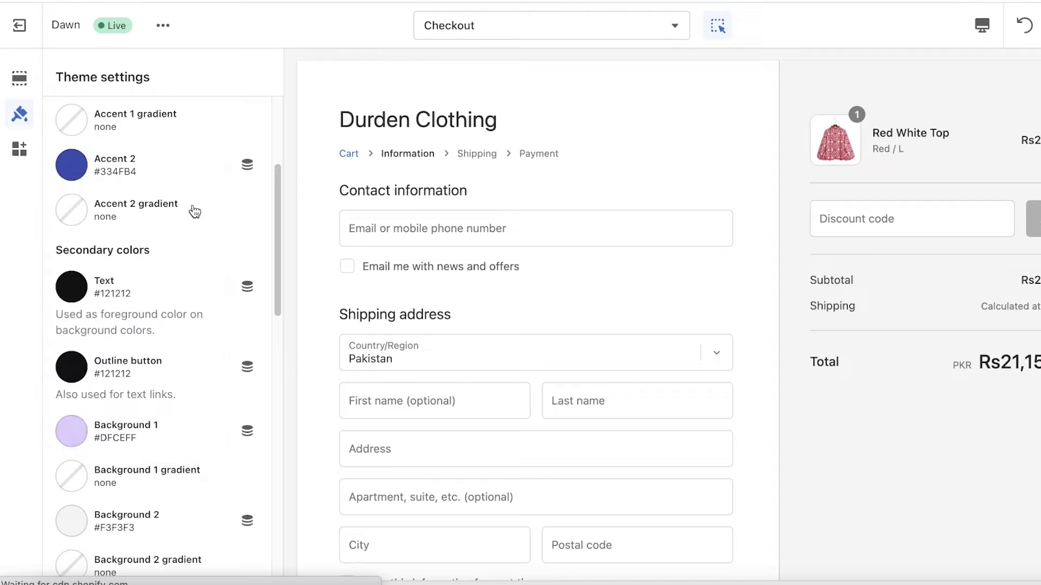
Step: Set the theme's Outline button color to muted purple #71638B
click(244, 371)
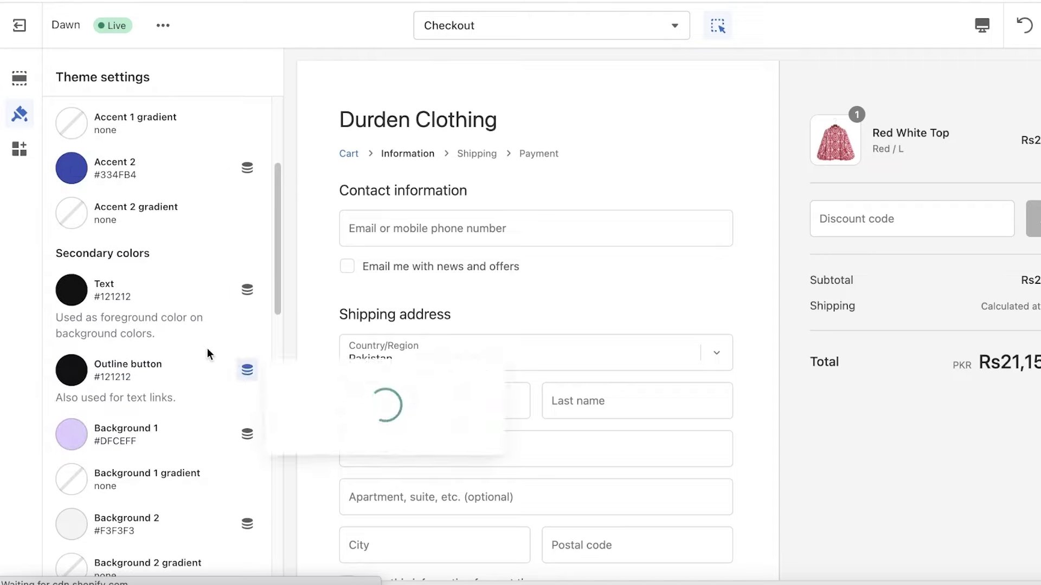
click(71, 370)
click(75, 305)
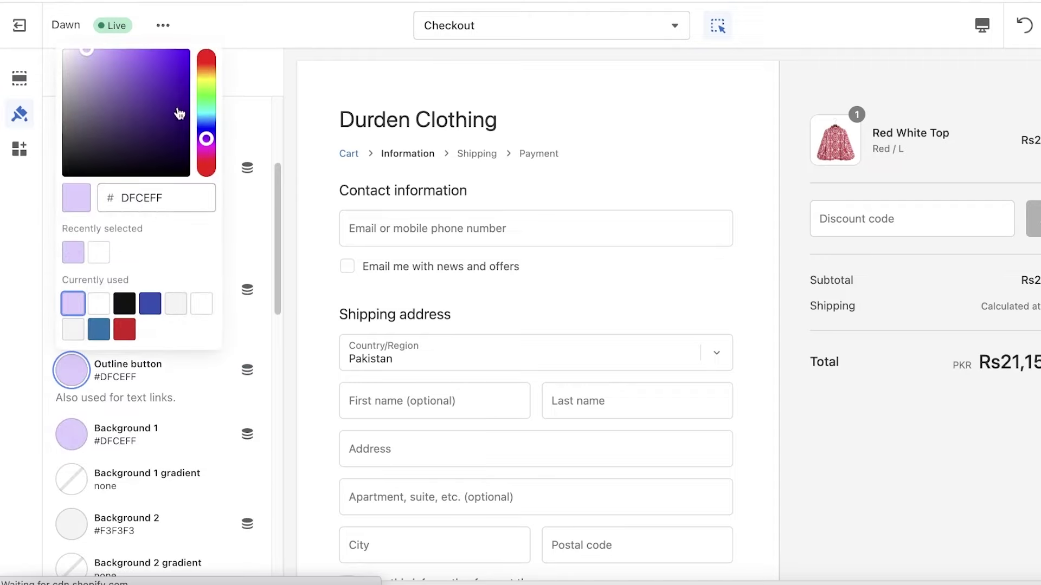
click(97, 108)
click(71, 370)
Step: Set the theme's secondary Text color to vivid purple #6E00FF
click(80, 295)
click(152, 383)
drag(152, 384, 204, 283)
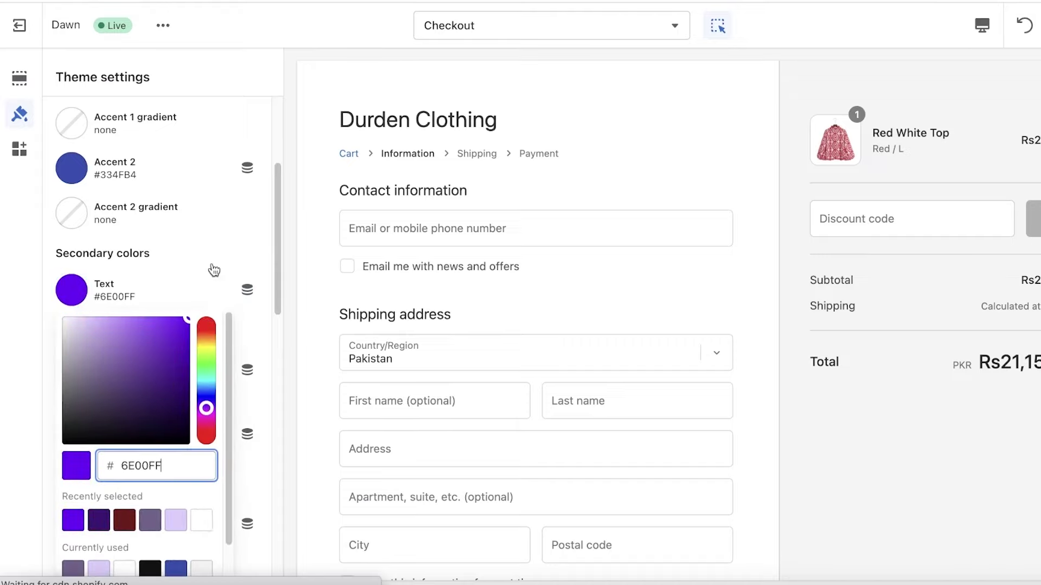
click(210, 259)
Step: Set the theme's Accent 2 color to the recently used dark red #731616
scroll(209, 260, up, 4)
scroll(210, 437, down, 1)
click(222, 336)
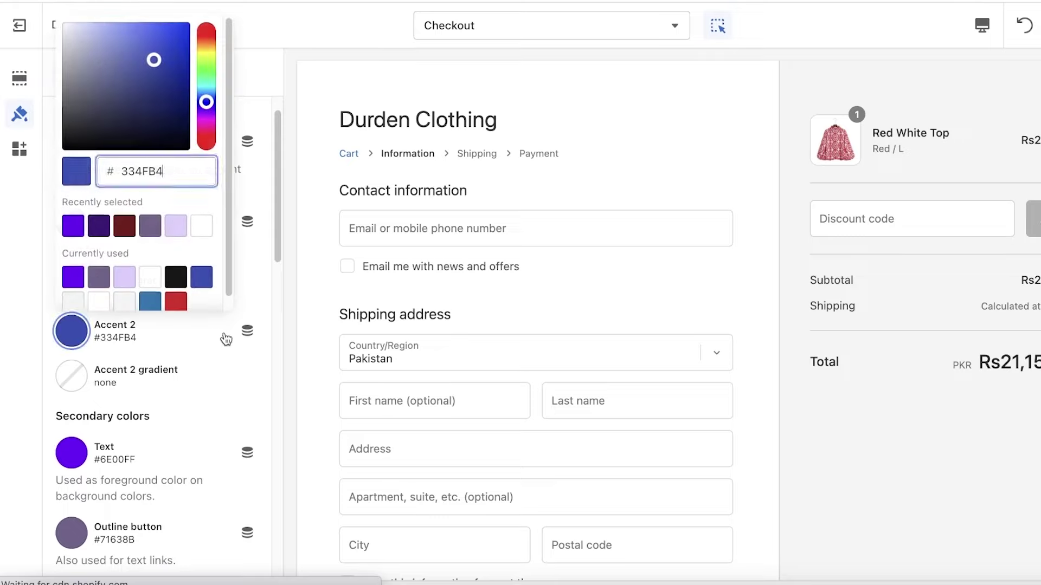
click(231, 336)
click(232, 335)
click(128, 231)
click(198, 393)
scroll(199, 386, up, 1)
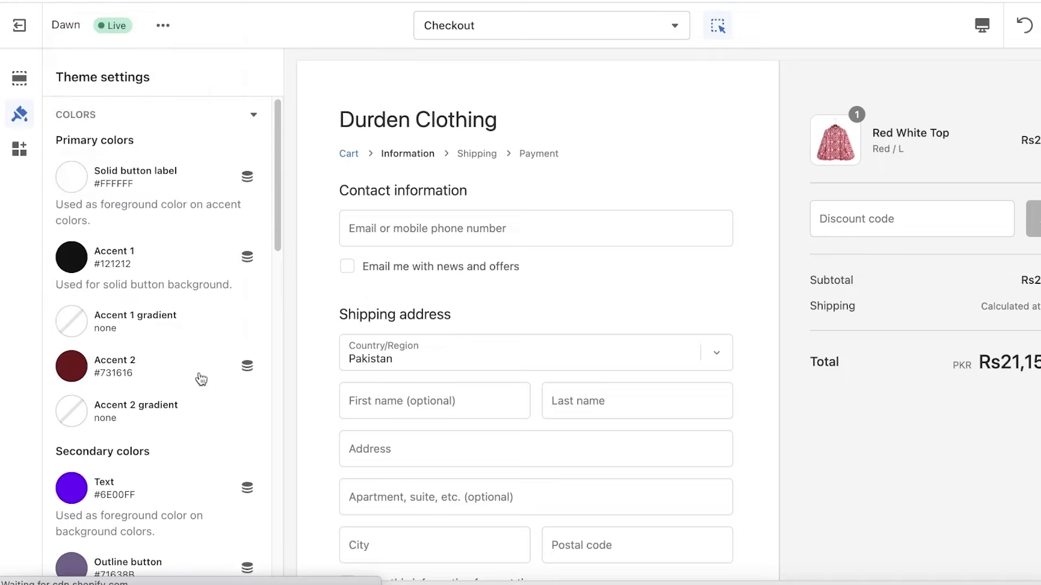
Step: Set the theme's Accent 1 color for solid button backgrounds to #BC83E7
click(247, 257)
click(72, 257)
click(117, 296)
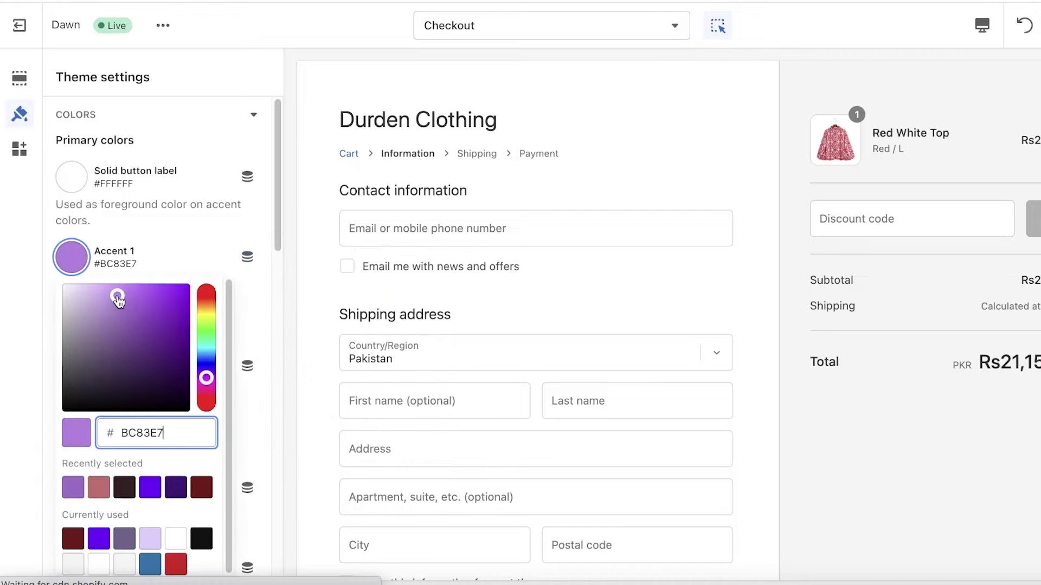
click(204, 264)
Step: Change the headings font in the theme's typography settings to Archivo Regular
scroll(201, 347, down, 15)
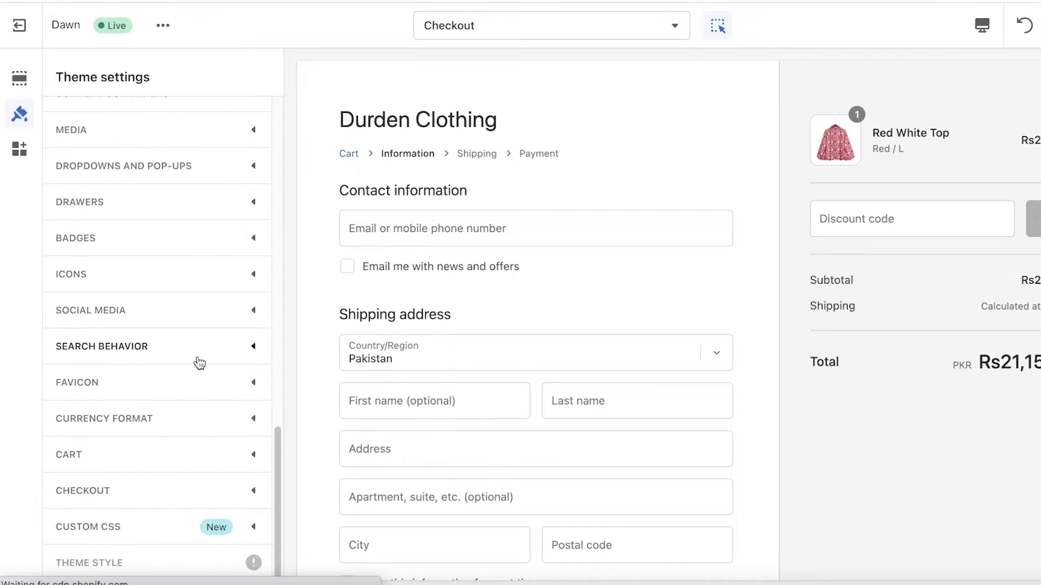
scroll(200, 363, up, 15)
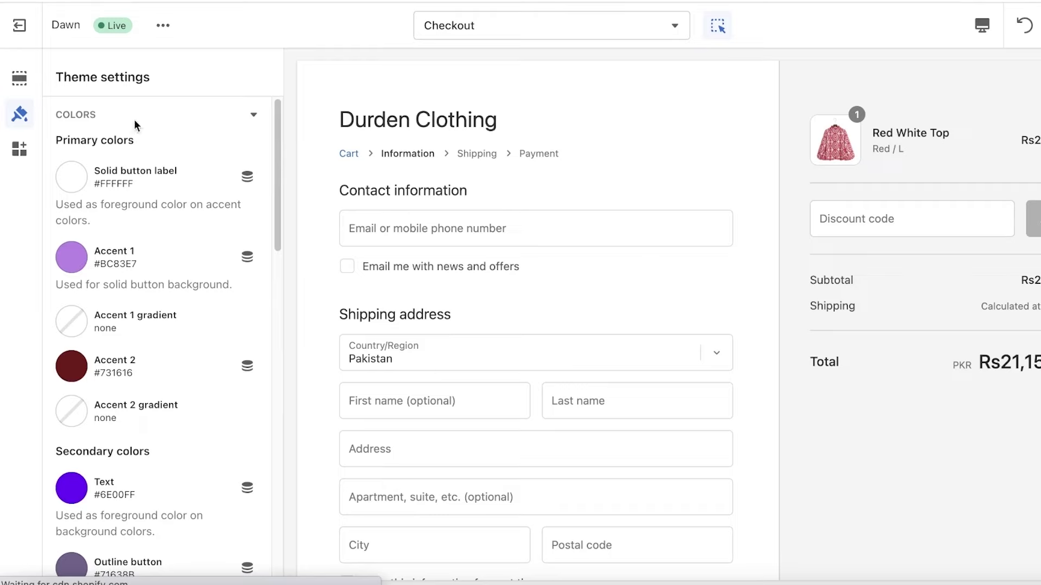
click(142, 116)
click(166, 152)
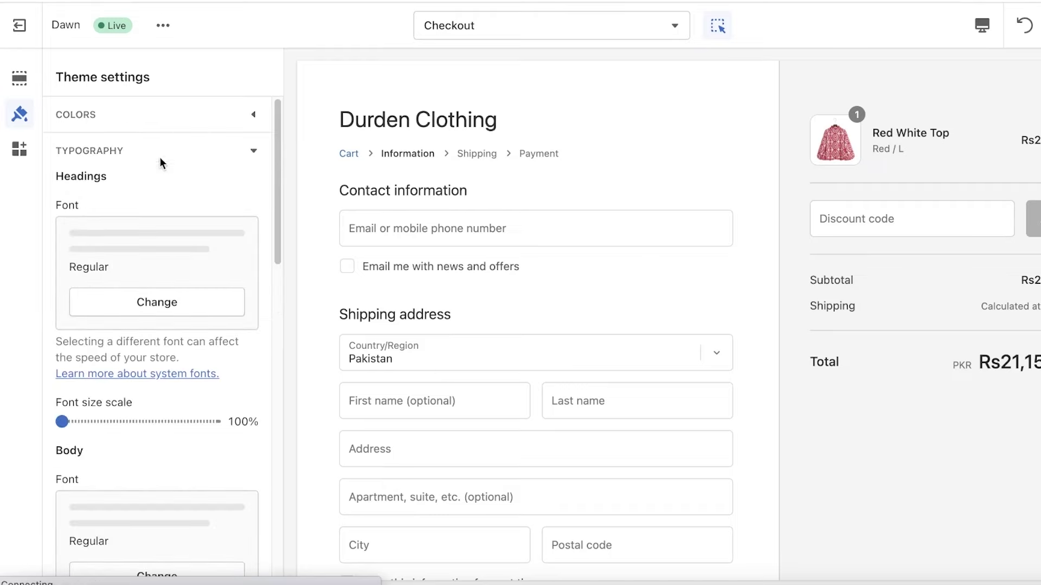
click(136, 296)
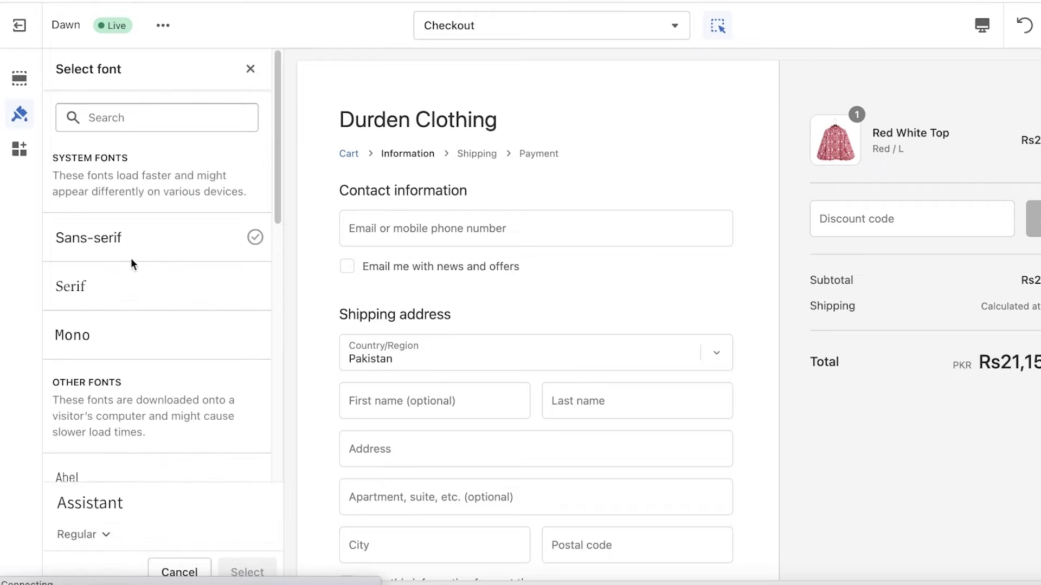
scroll(133, 266, down, 1)
click(124, 269)
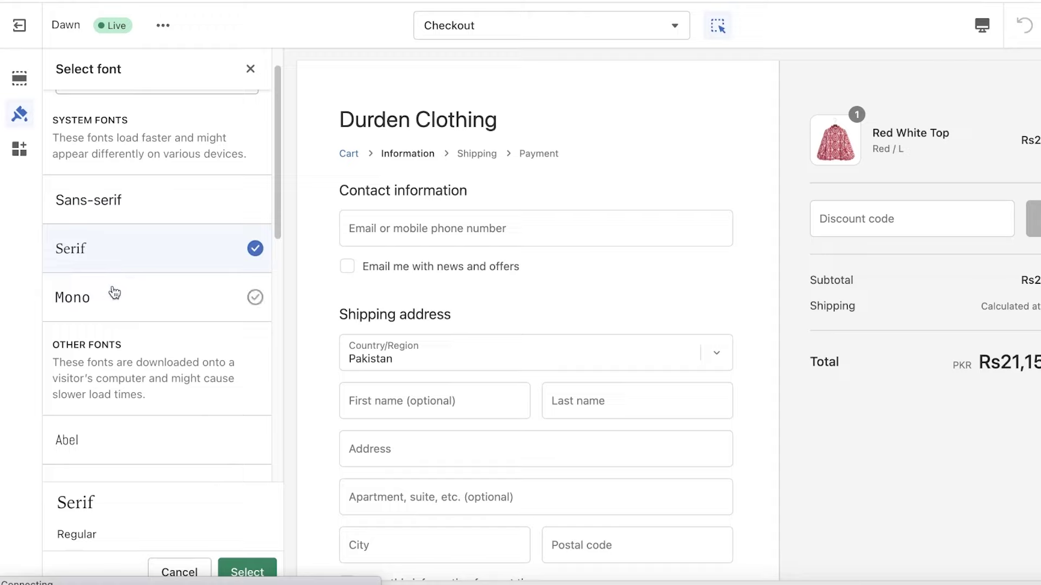
click(114, 293)
scroll(136, 303, down, 9)
click(150, 329)
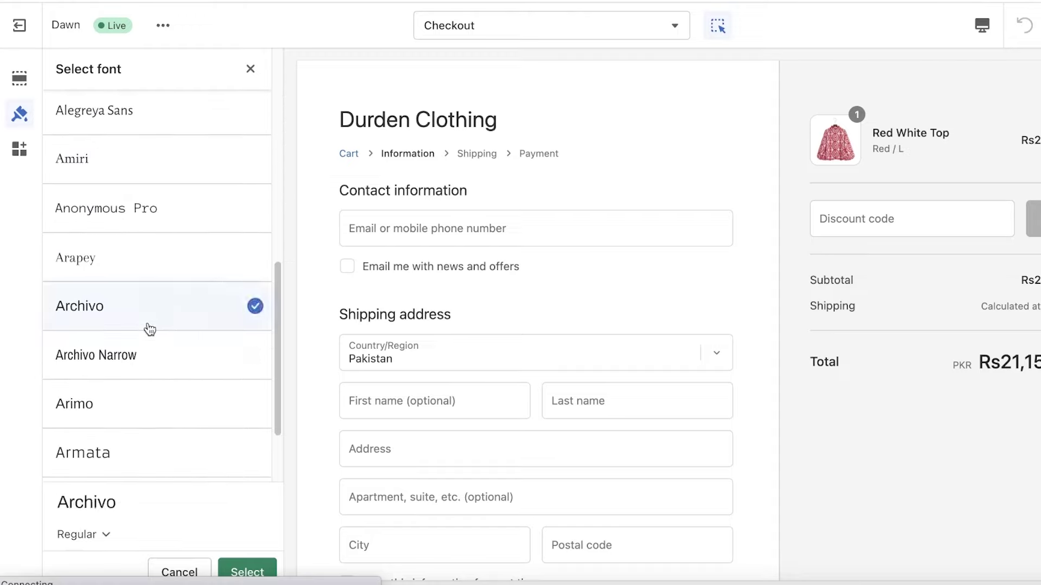
scroll(150, 328, down, 3)
click(243, 571)
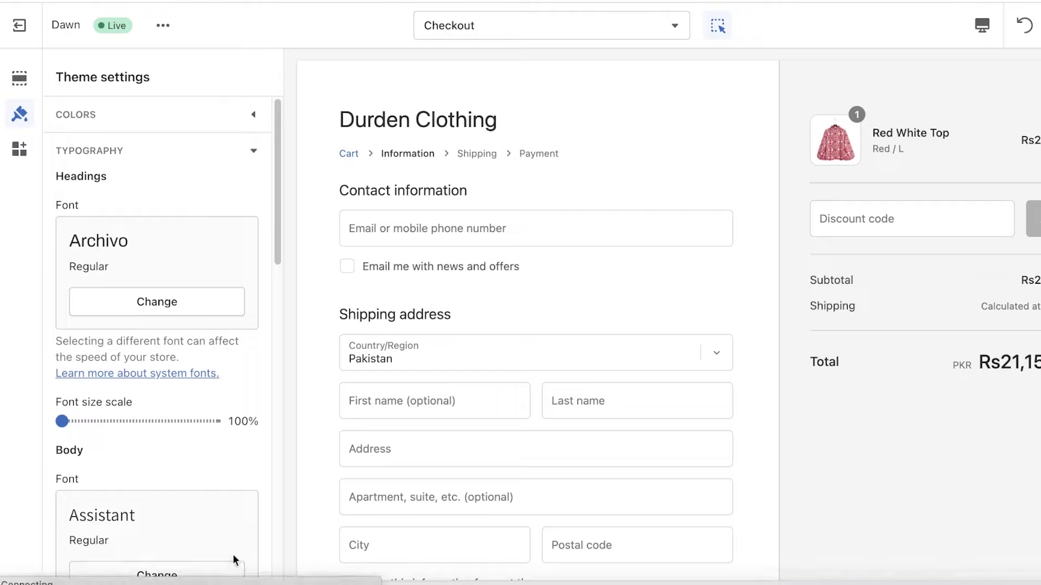
Step: Try a different border thickness for the content containers and return it to 0px
mouse_move(58, 421)
mouse_down()
mouse_move(94, 420)
mouse_move(60, 421)
mouse_up()
scroll(116, 434, down, 10)
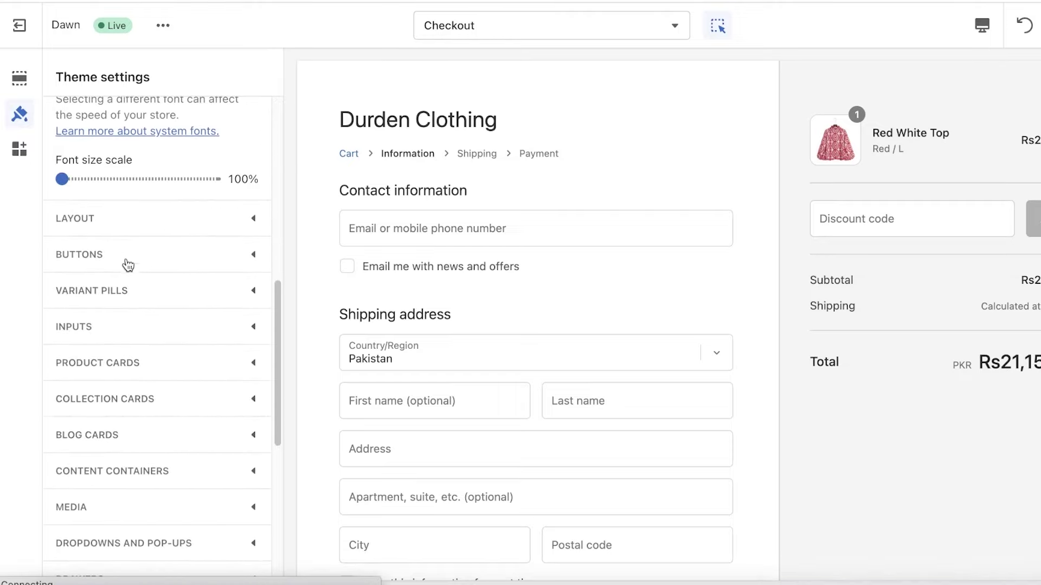
scroll(137, 263, down, 6)
click(154, 180)
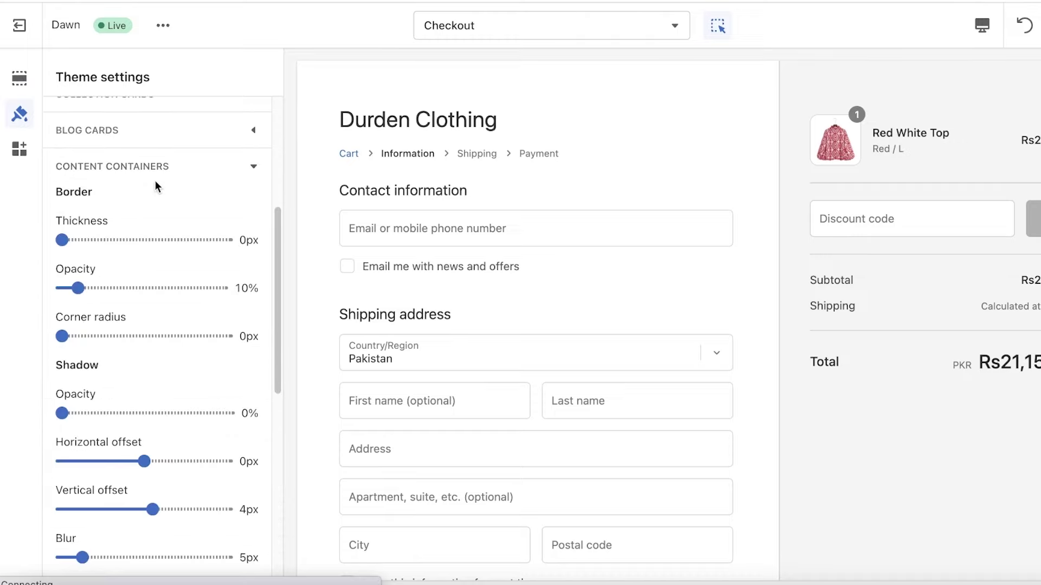
click(91, 240)
drag(91, 240, 36, 239)
scroll(151, 255, up, 5)
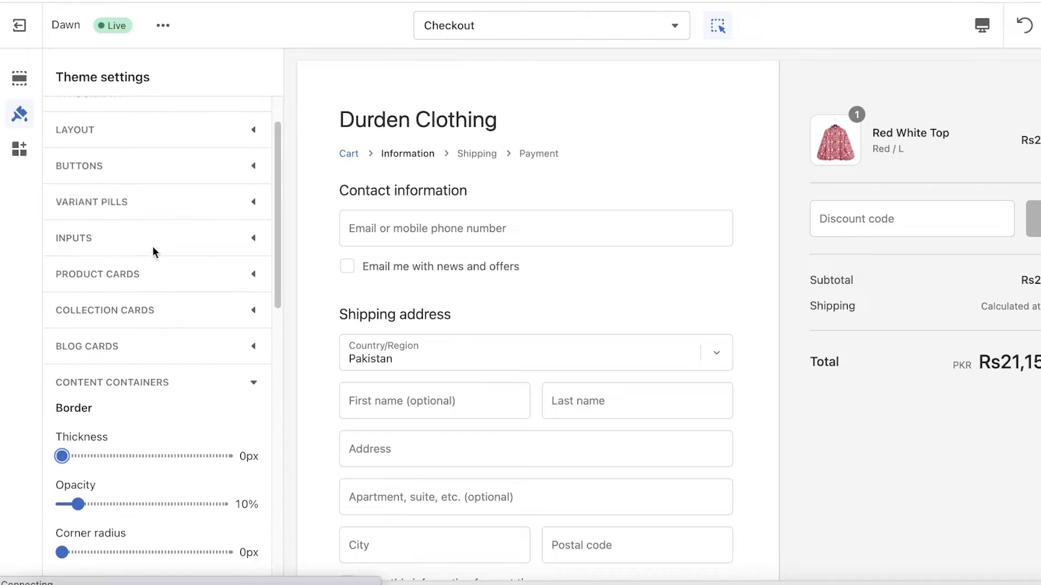
Step: View the app embeds and save the theme changes
click(20, 154)
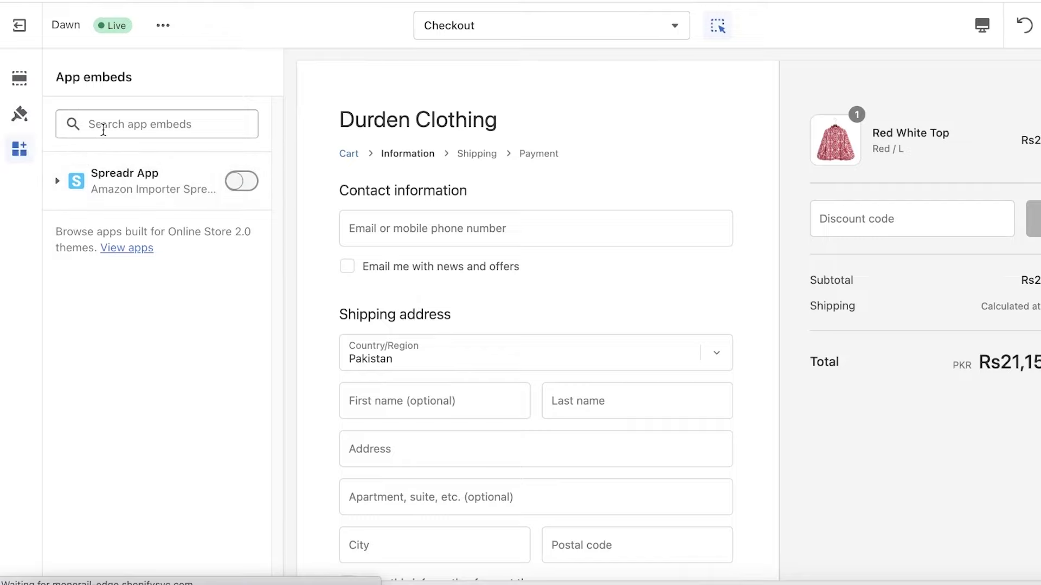
click(1000, 25)
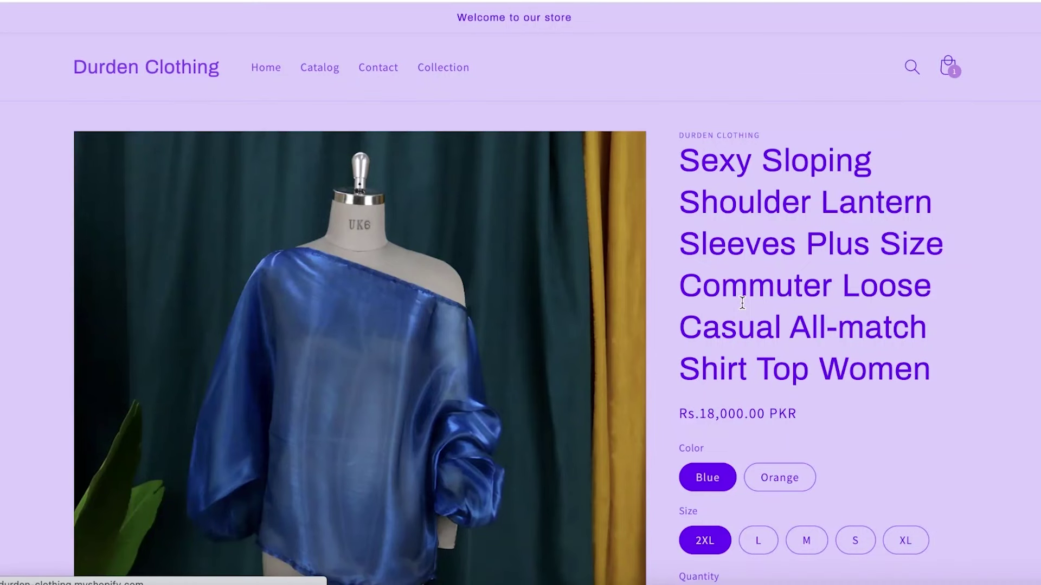
Step: Review the restyled product page on the storefront and start an immediate purchase of the blue 2XL shirt
scroll(726, 298, down, 3)
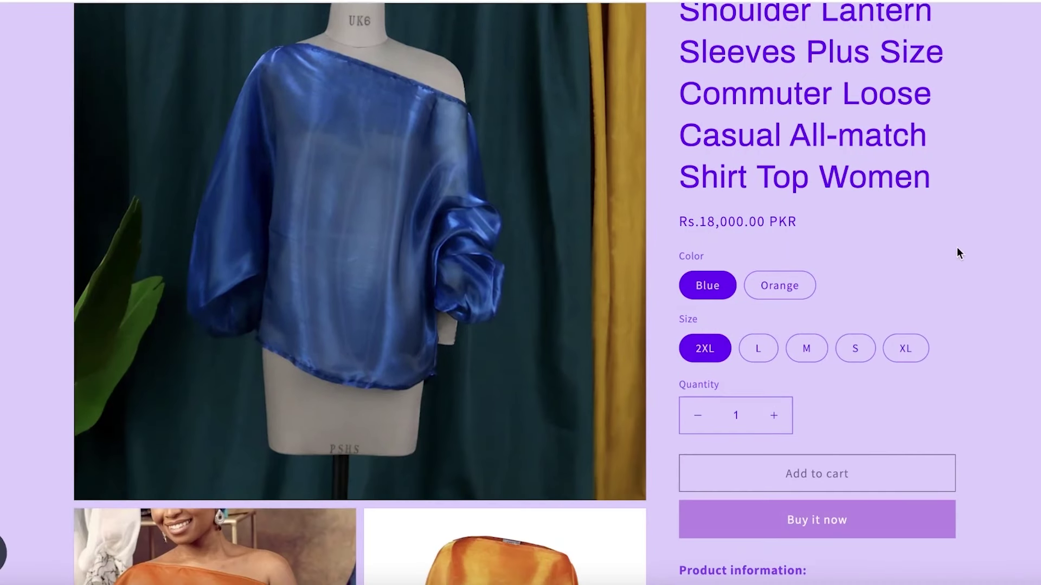
scroll(955, 251, up, 3)
scroll(867, 111, down, 10)
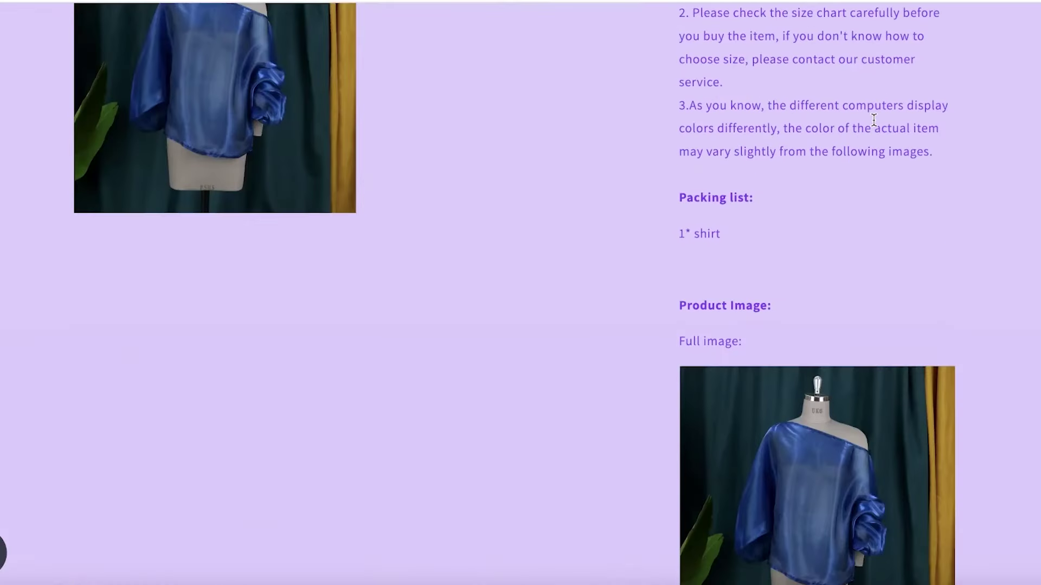
scroll(879, 127, up, 8)
scroll(879, 128, down, 4)
scroll(904, 123, up, 9)
scroll(896, 132, down, 8)
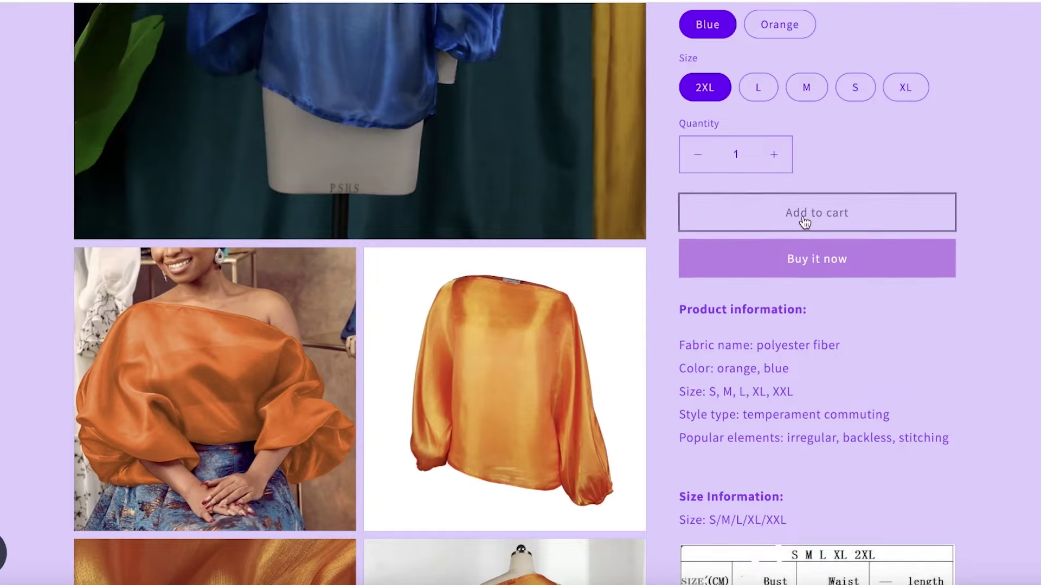
click(786, 273)
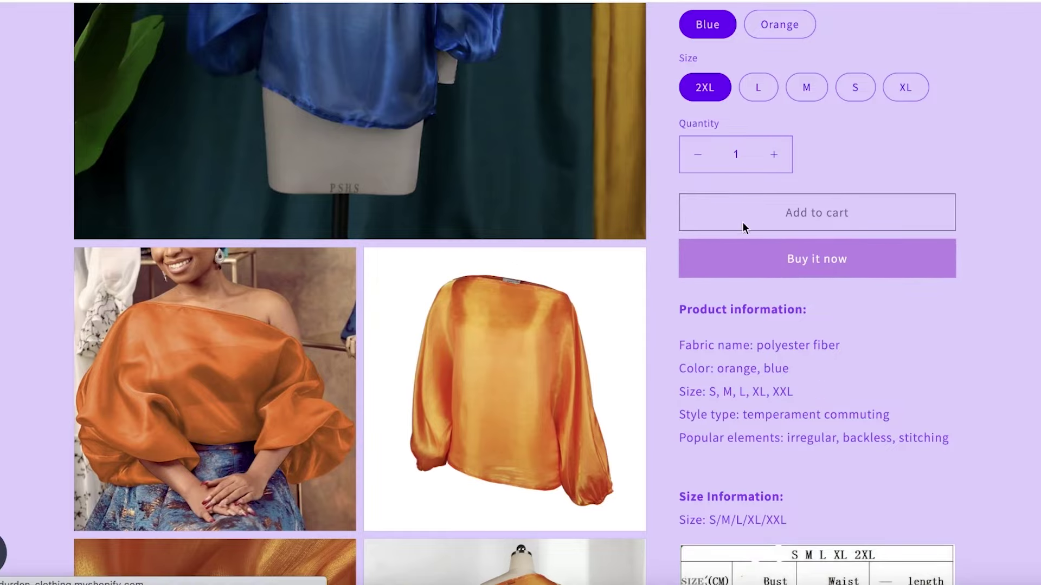
Step: Leave the theme editor and open the checkout section of the store settings
scroll(420, 166, down, 2)
scroll(420, 166, up, 2)
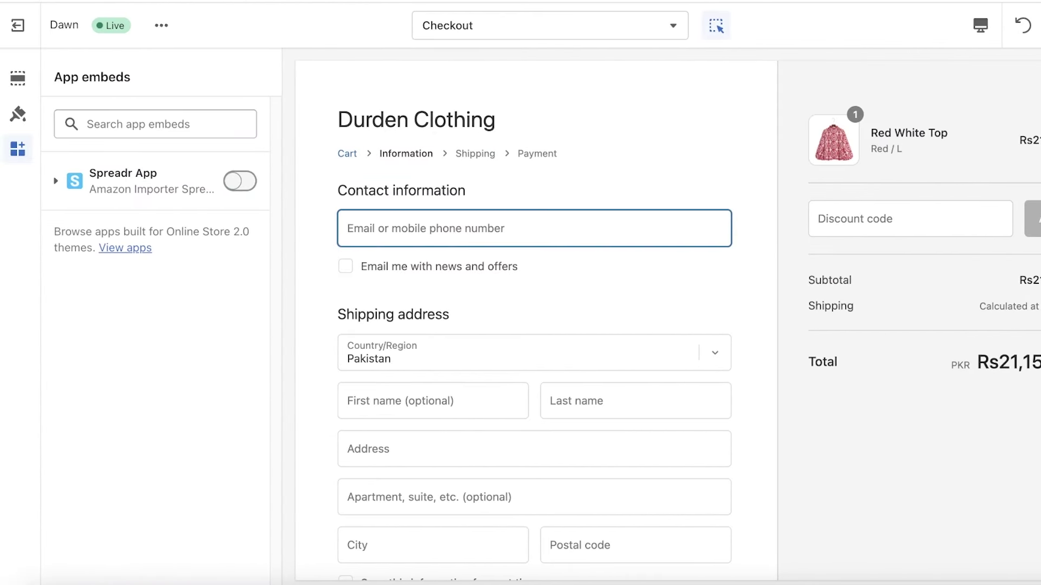
click(27, 79)
click(17, 25)
click(27, 567)
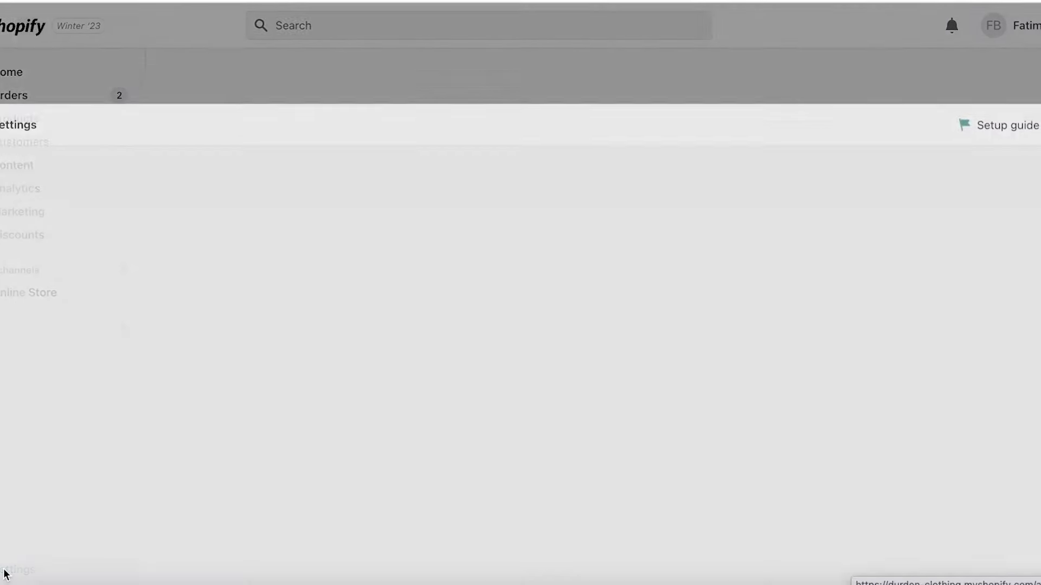
click(104, 324)
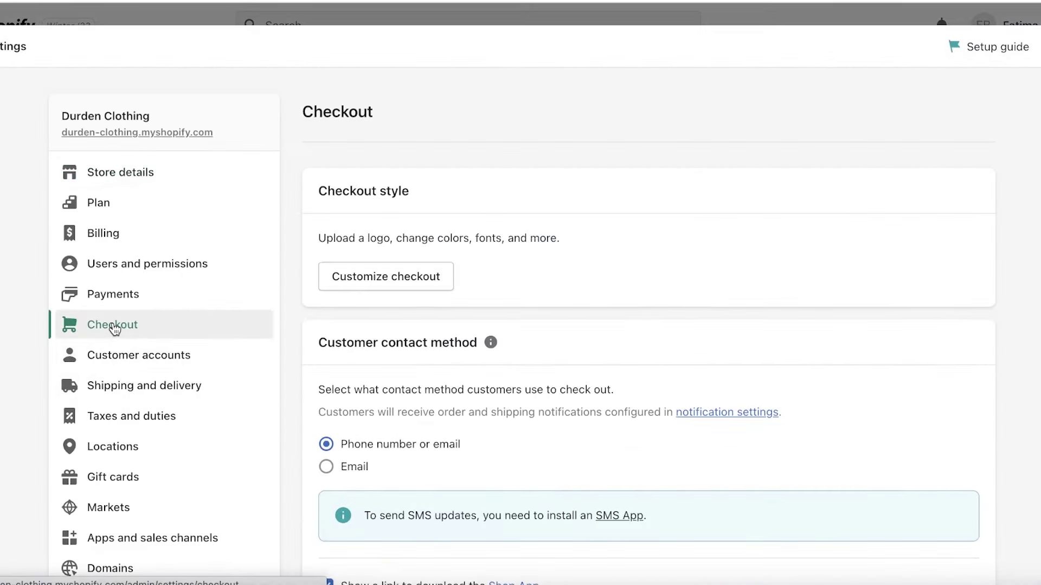
Step: Review the customer contact method options in the checkout settings, including the SMS app link
scroll(648, 186, down, 8)
scroll(647, 186, up, 3)
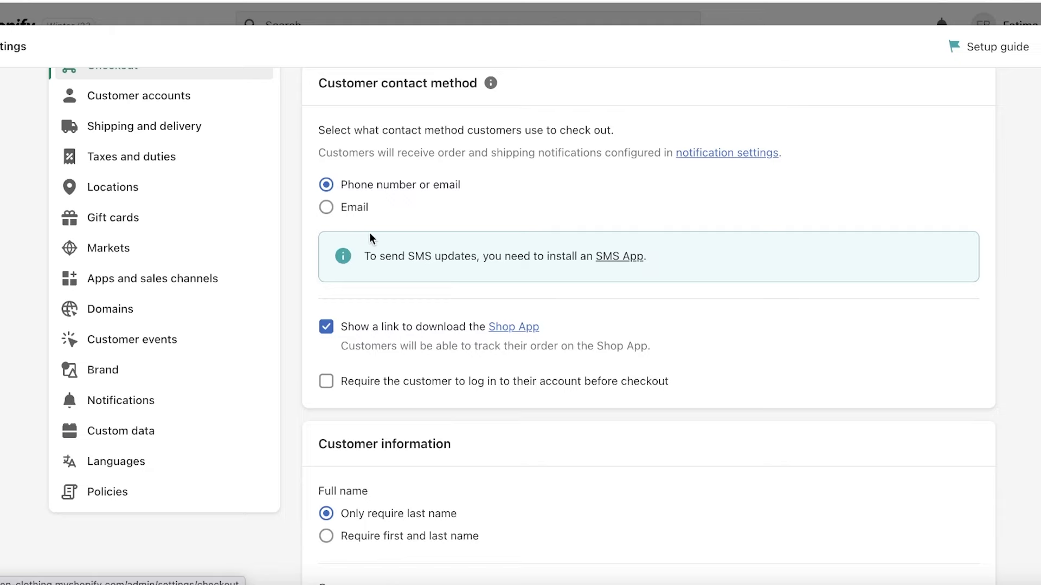
scroll(374, 239, up, 1)
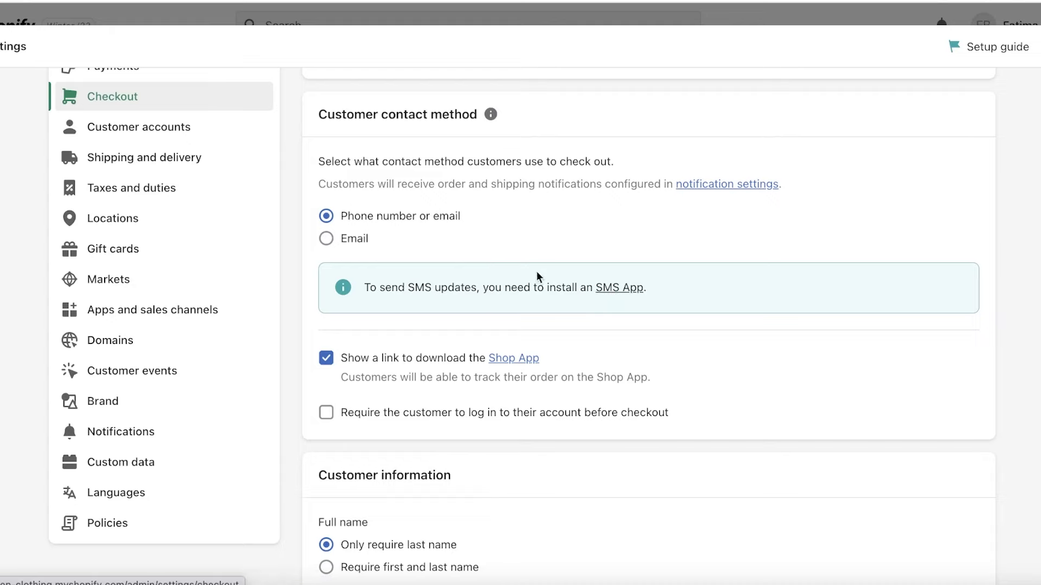
click(601, 291)
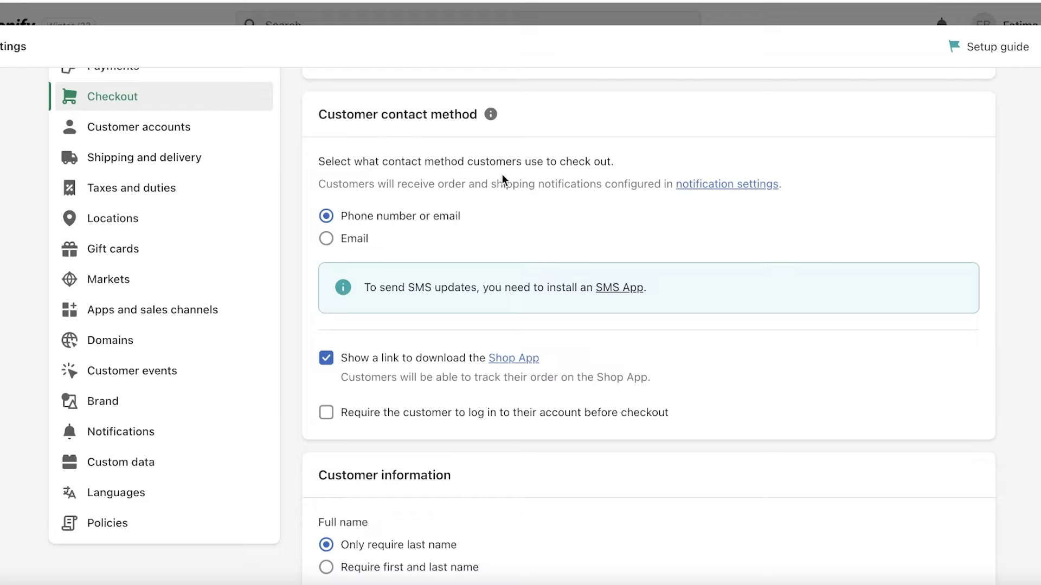
Step: Look through the customer notification settings linked from the contact method section and return to the checkout settings
click(710, 183)
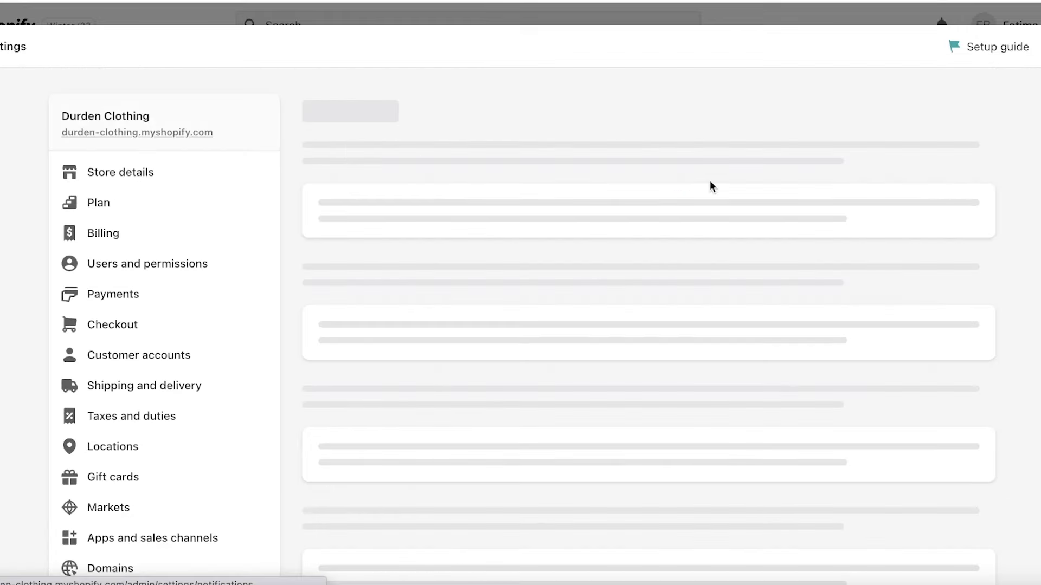
scroll(522, 156, down, 5)
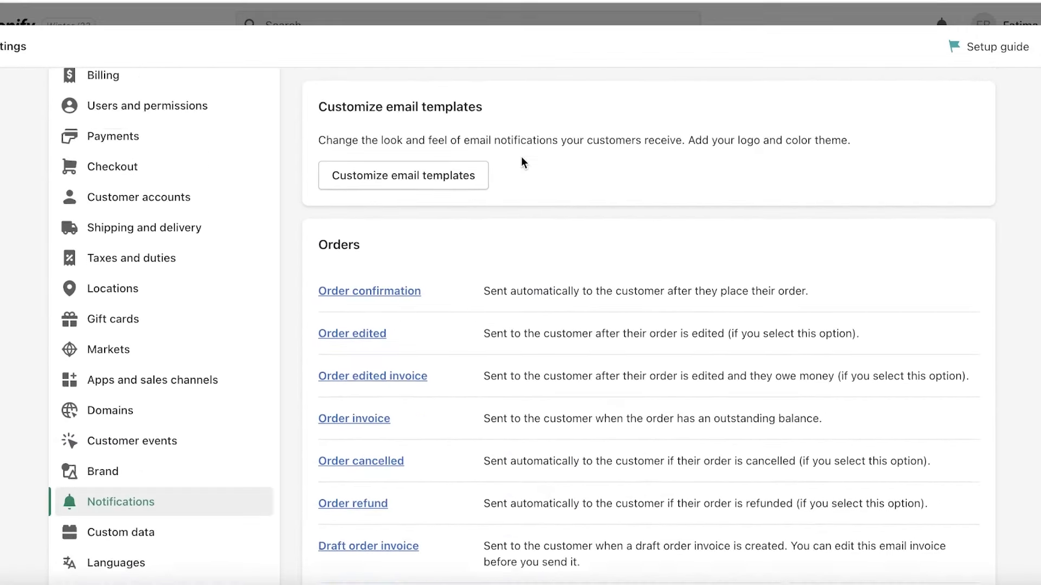
scroll(483, 148, up, 4)
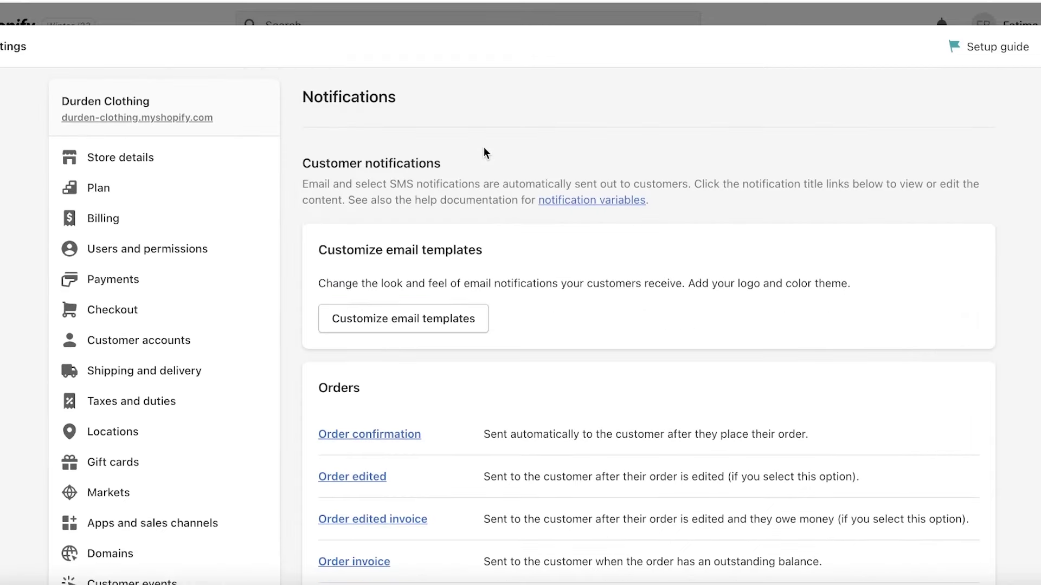
scroll(483, 149, down, 7)
scroll(483, 149, up, 3)
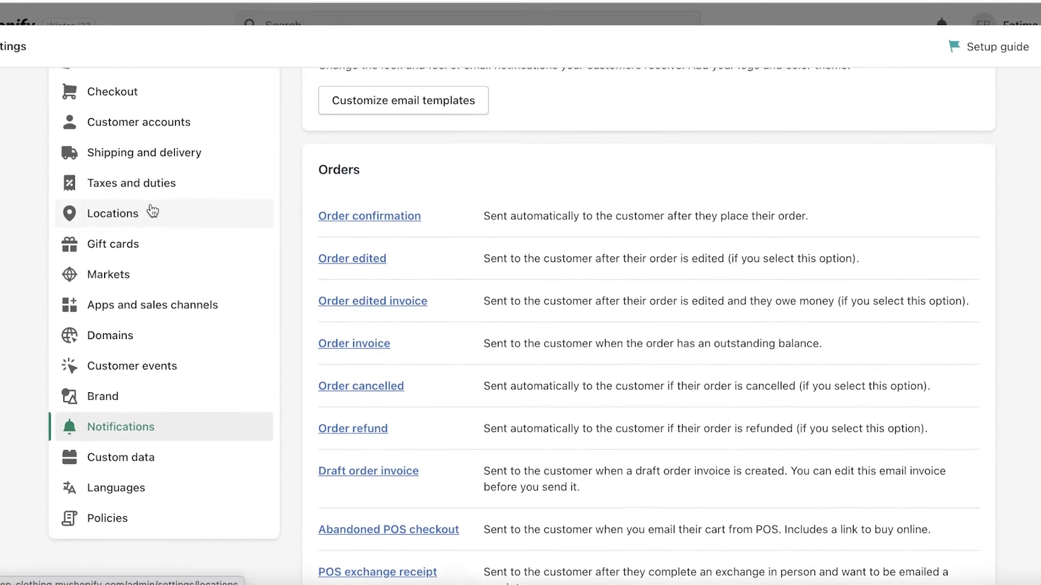
scroll(162, 217, up, 3)
click(112, 254)
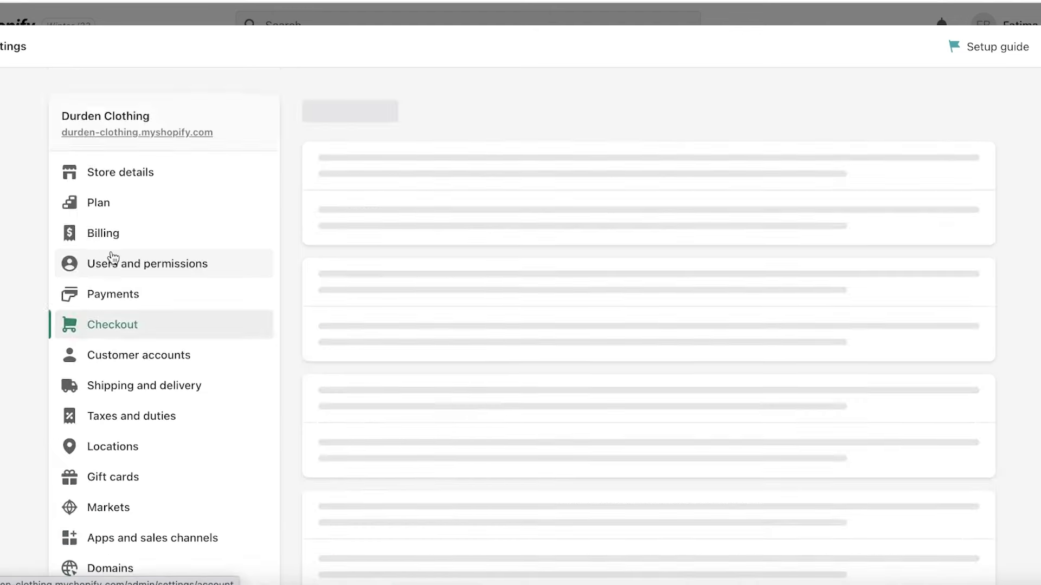
Step: Require both first and last name for the customer's full name at checkout
scroll(677, 168, down, 6)
scroll(696, 177, up, 1)
scroll(695, 183, down, 3)
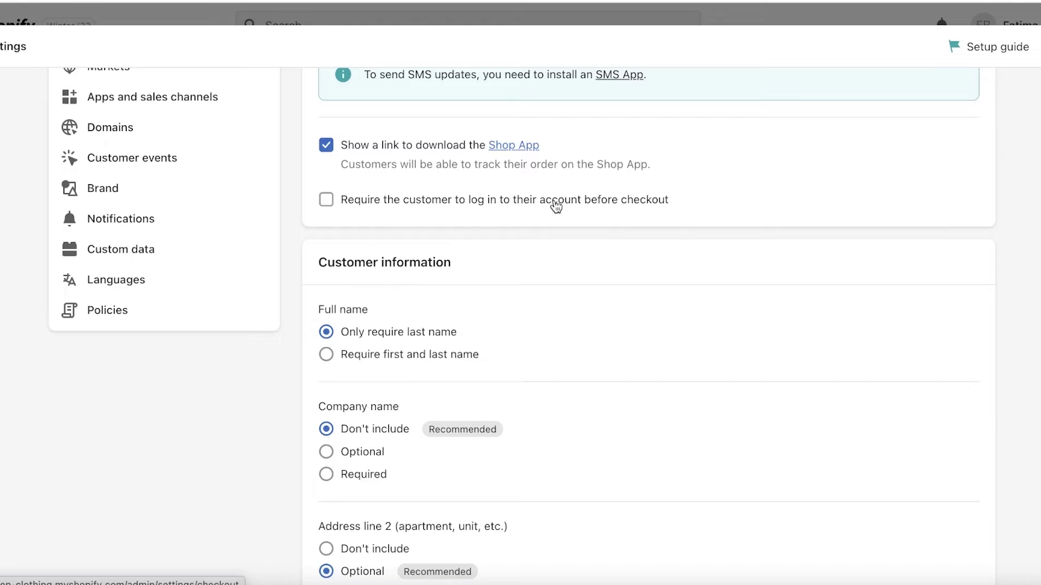
scroll(550, 214, down, 1)
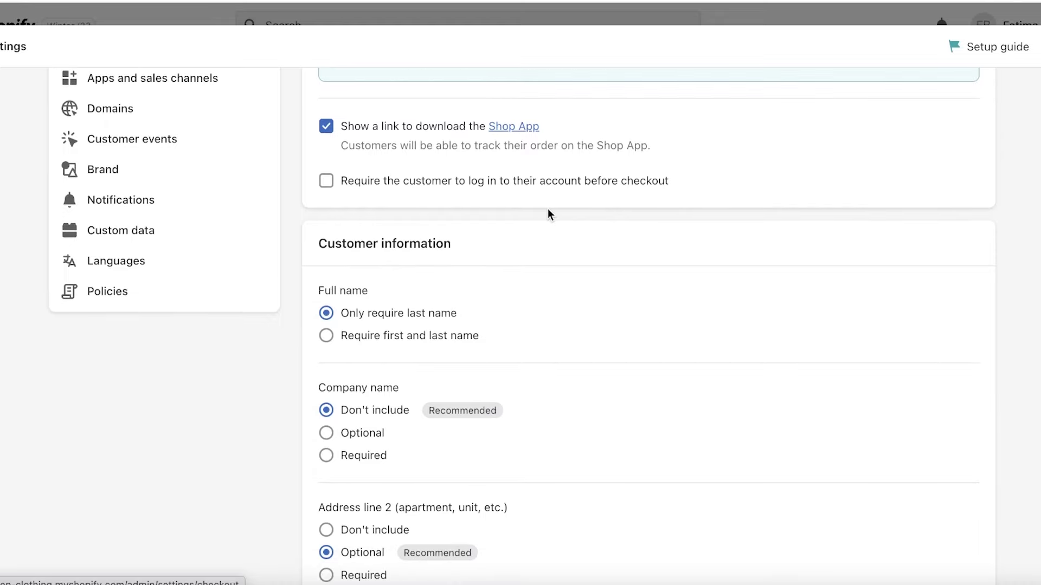
scroll(551, 217, down, 3)
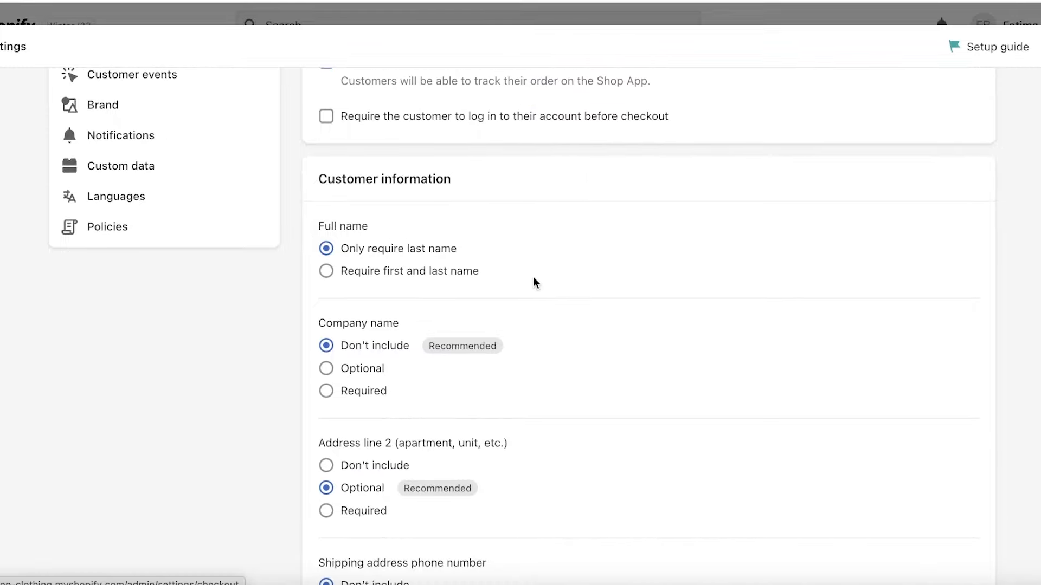
scroll(431, 161, down, 1)
click(326, 236)
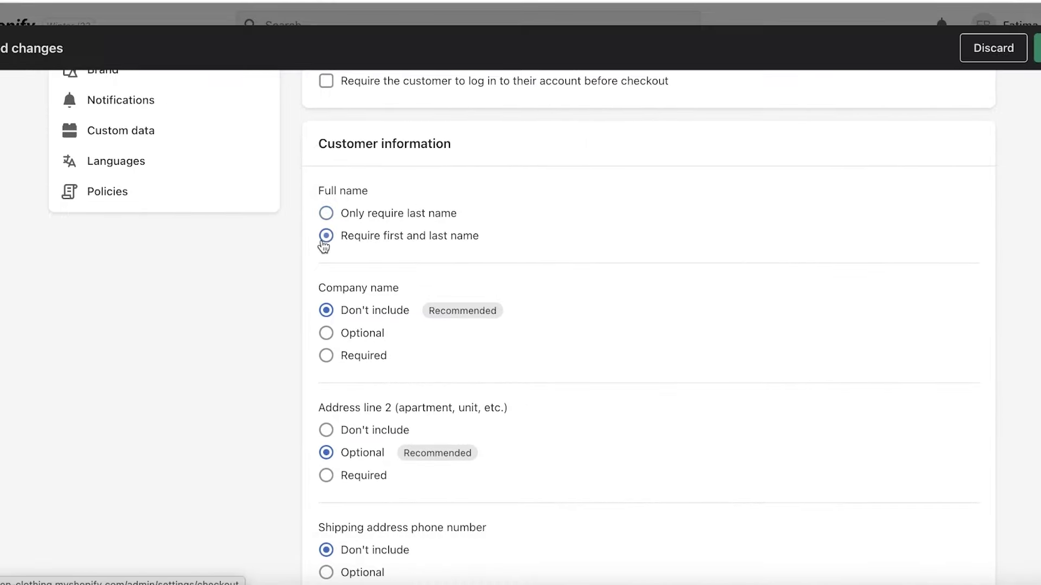
Step: Set the shipping address phone number to Required in the customer information settings
scroll(518, 228, down, 1)
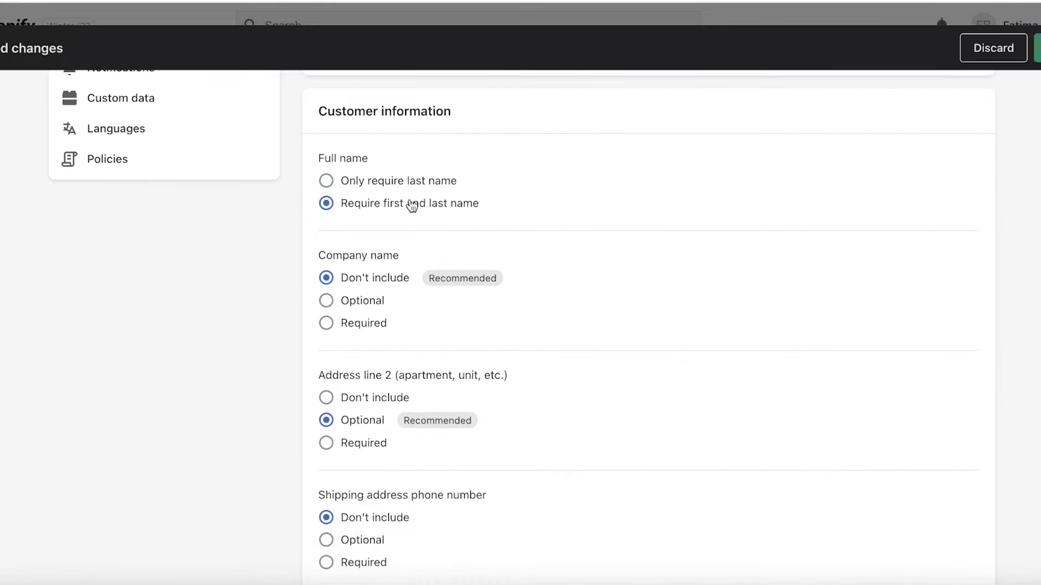
scroll(567, 256, down, 2)
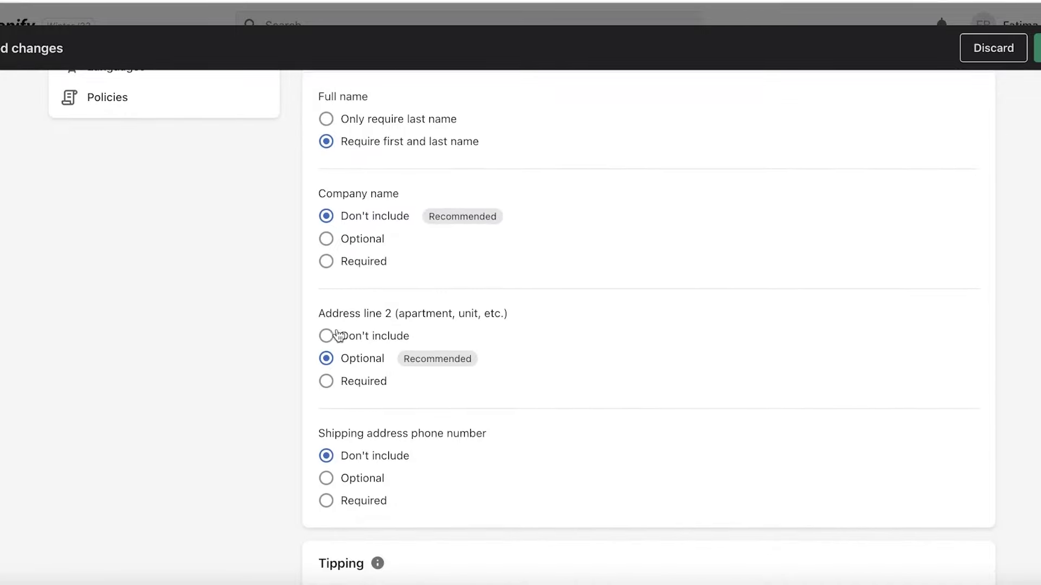
scroll(471, 367, down, 10)
scroll(472, 367, up, 5)
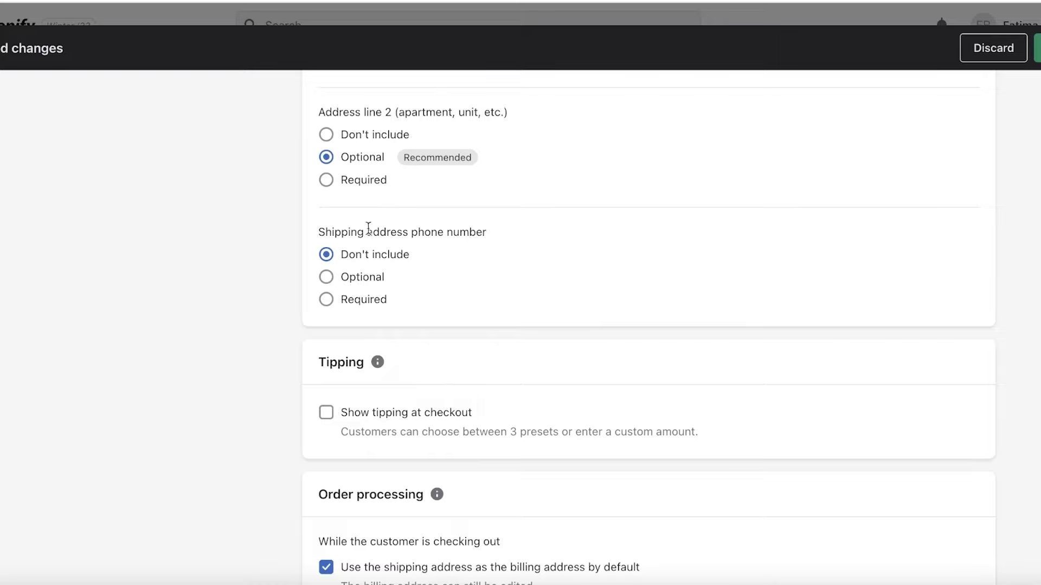
click(353, 301)
scroll(437, 305, down, 1)
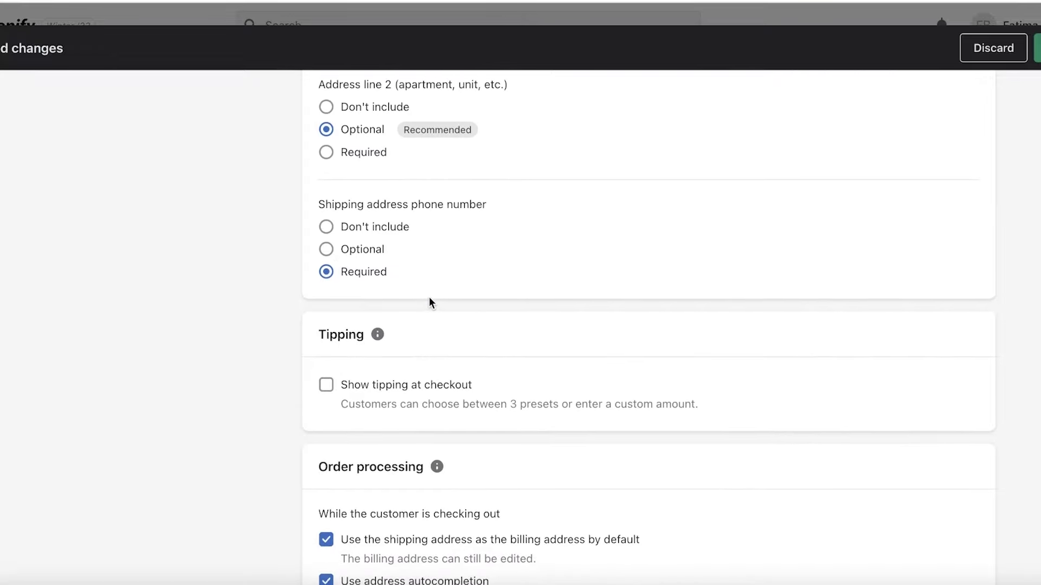
Step: Set paid orders to fulfill their line items automatically and notify customers of their shipment, leaving automatic fulfillment of high-risk orders off
scroll(569, 194, down, 1)
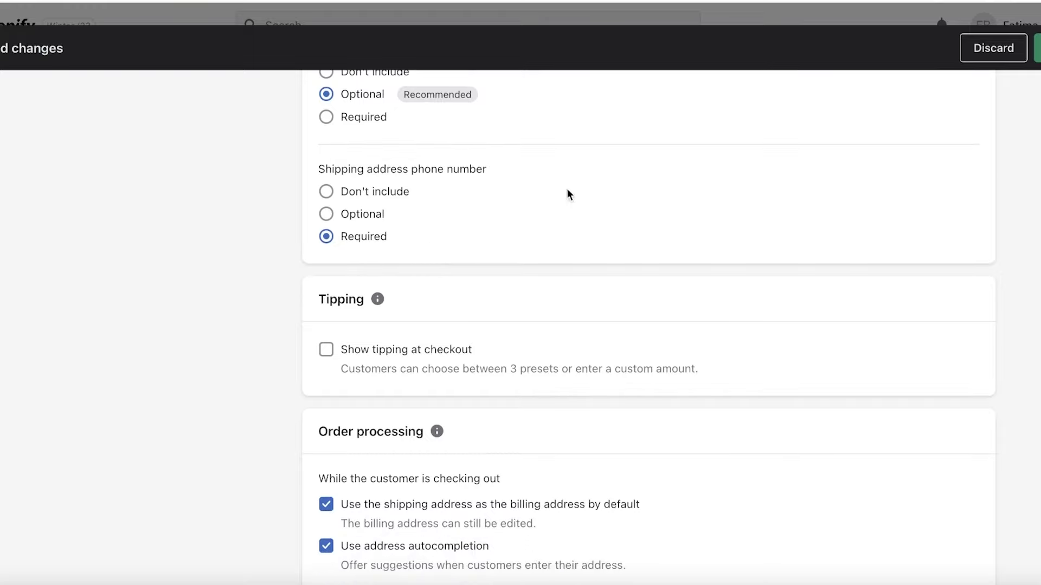
scroll(656, 187, down, 3)
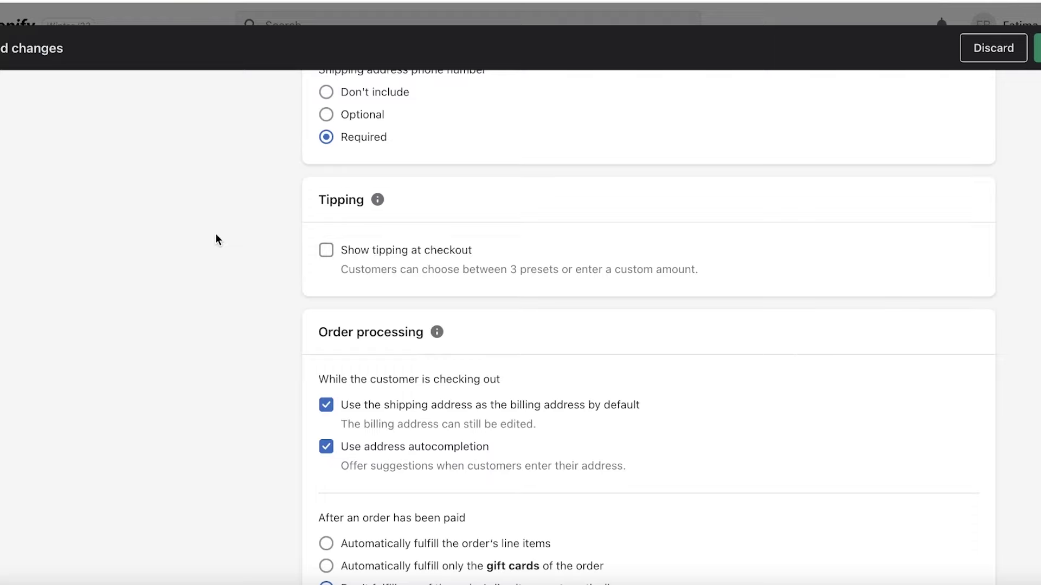
scroll(216, 235, down, 5)
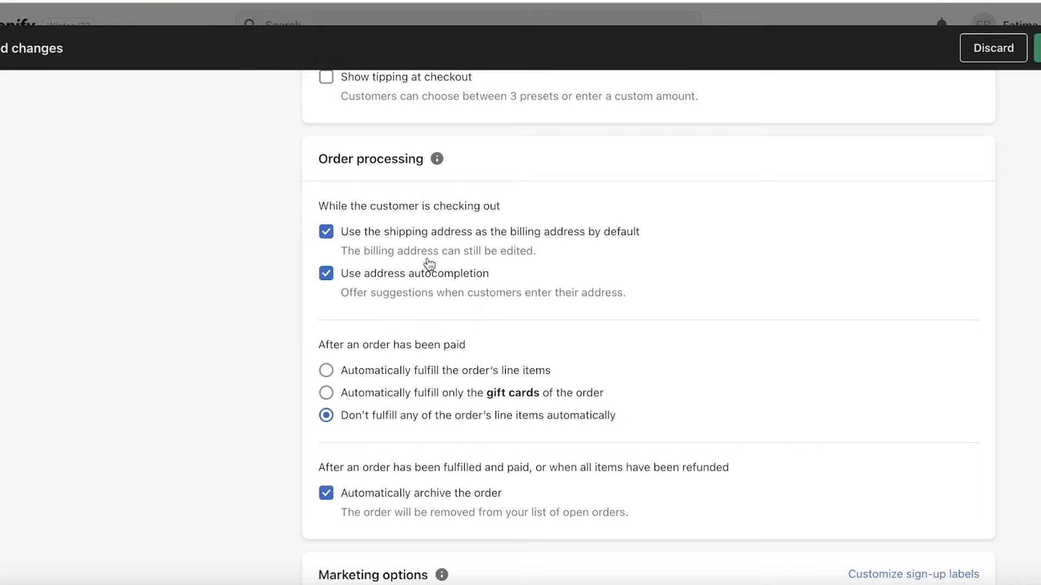
scroll(585, 173, down, 2)
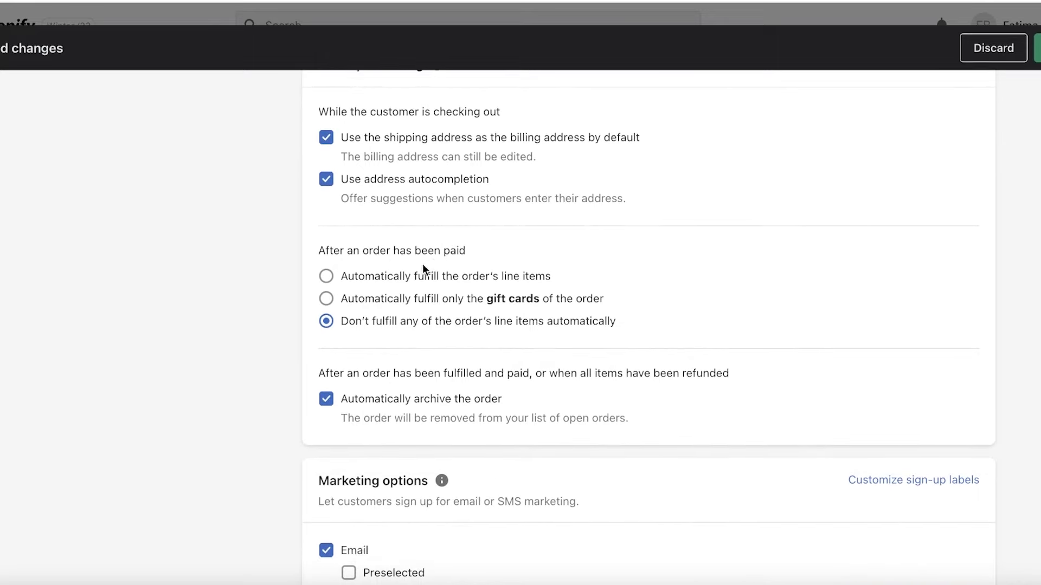
click(326, 277)
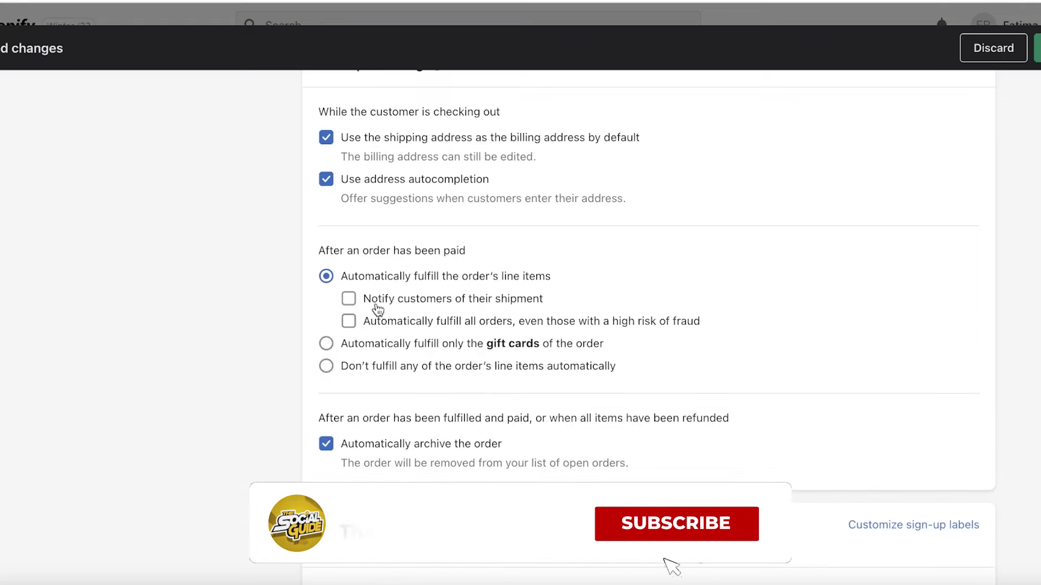
click(348, 299)
click(498, 322)
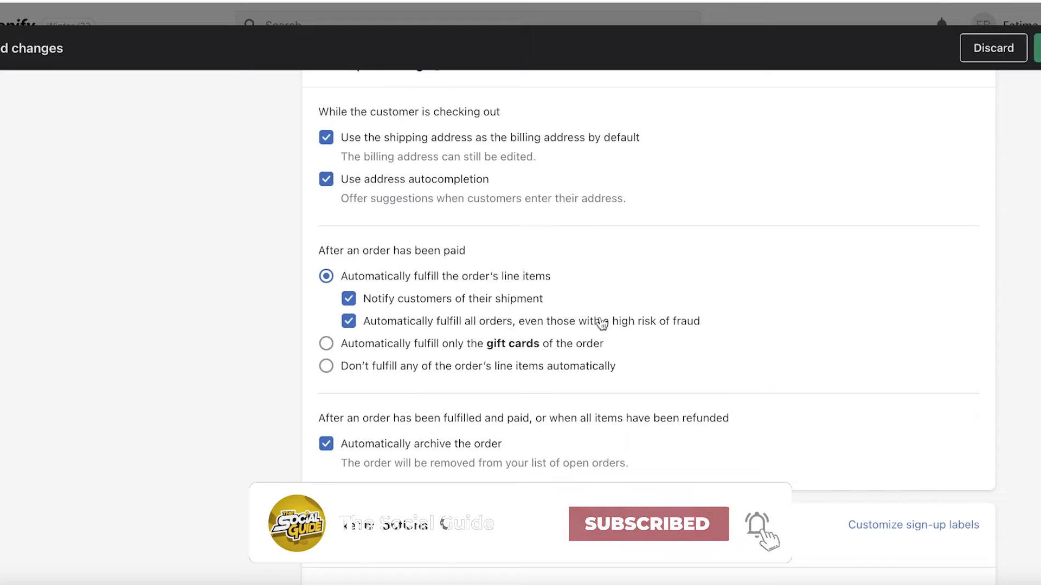
click(347, 322)
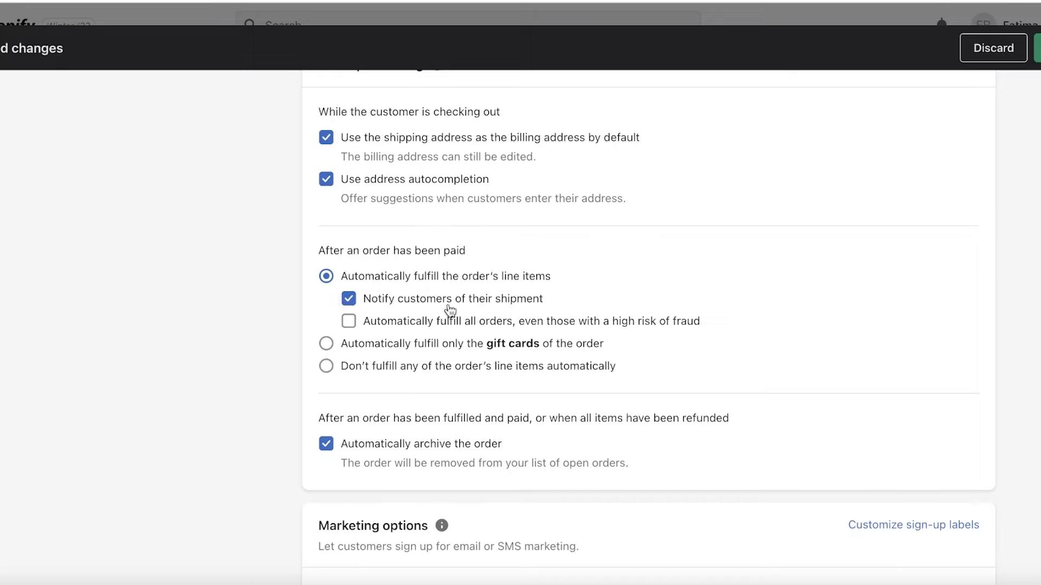
Step: Try enabling the SMS marketing sign-up option and switch it off again
scroll(421, 282, down, 3)
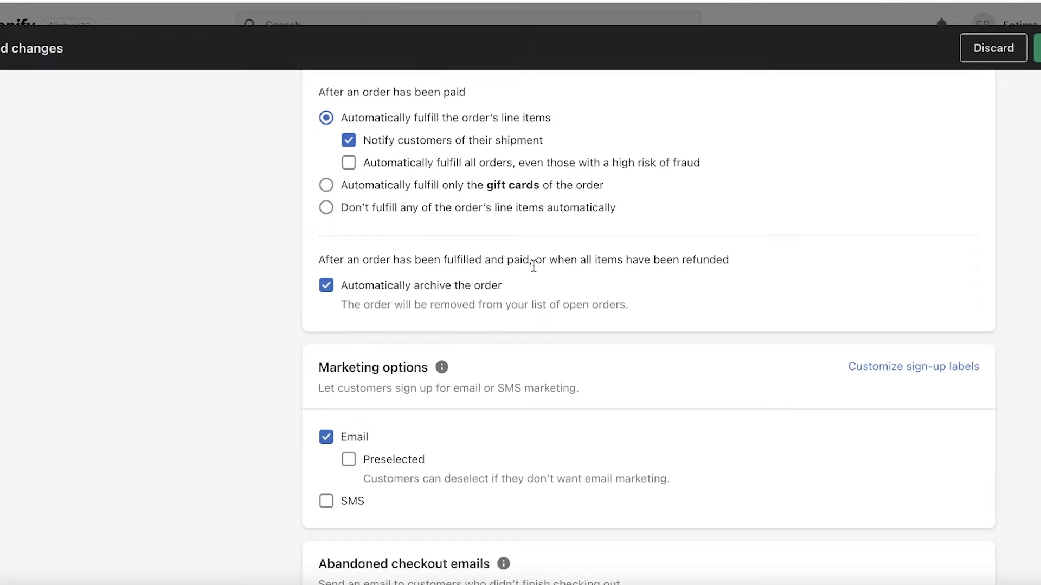
scroll(533, 266, down, 3)
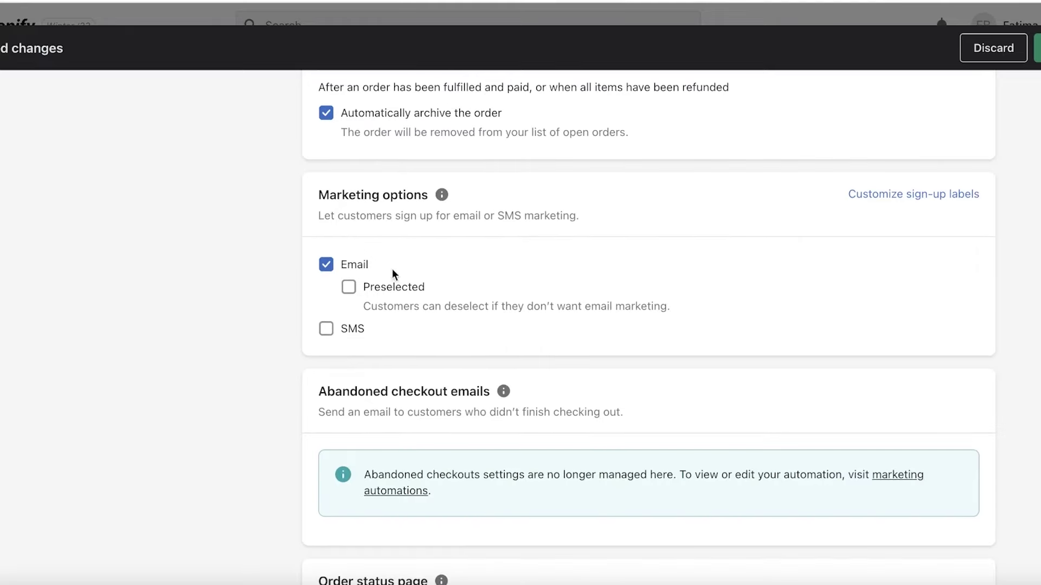
click(324, 328)
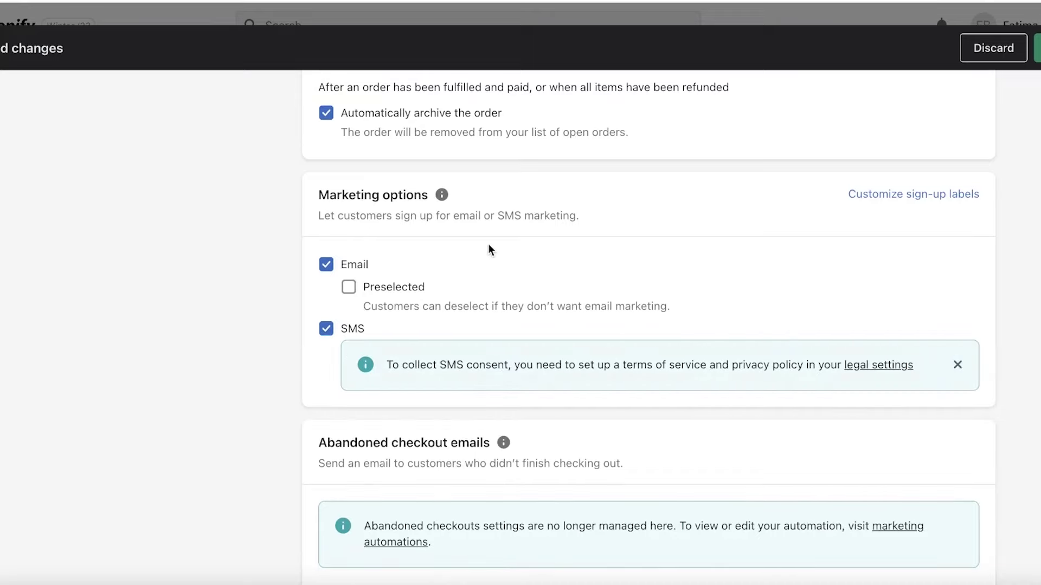
scroll(407, 260, down, 1)
click(325, 296)
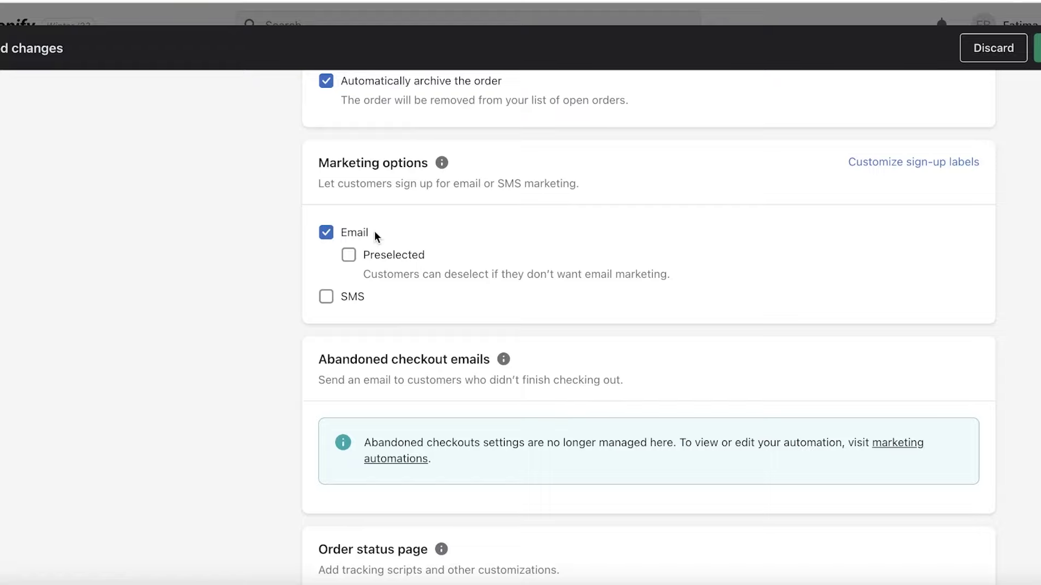
Step: Review the order status page scripts and checkout language sections, and save the checkout settings
scroll(382, 228, down, 6)
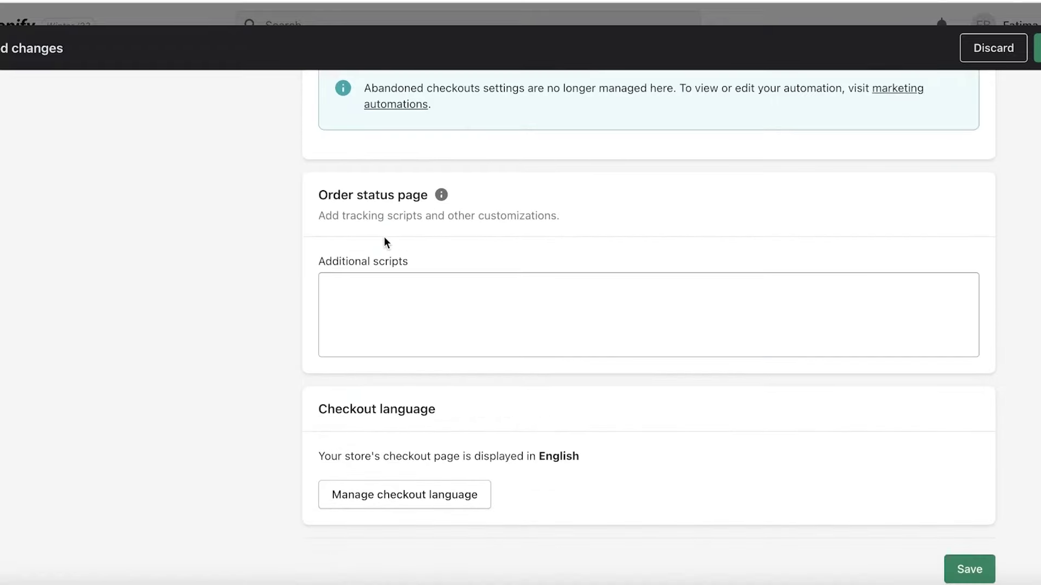
click(475, 317)
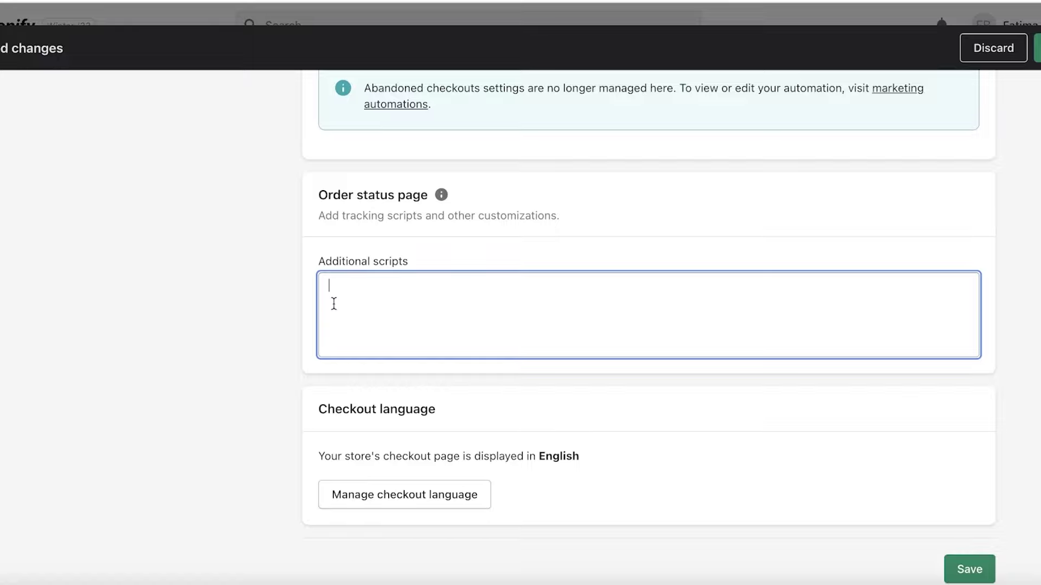
scroll(271, 309, down, 1)
click(204, 314)
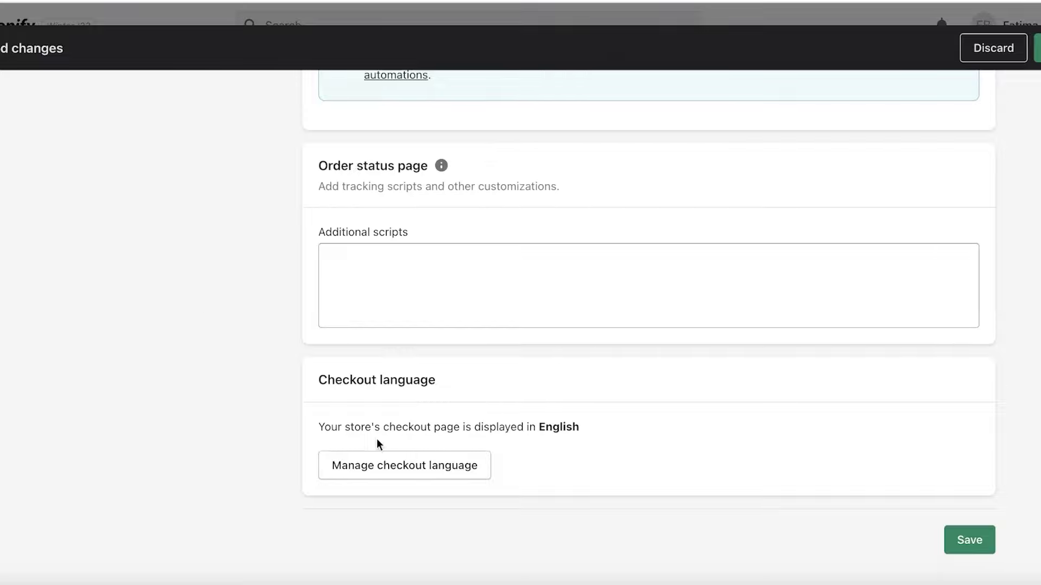
scroll(400, 435, down, 2)
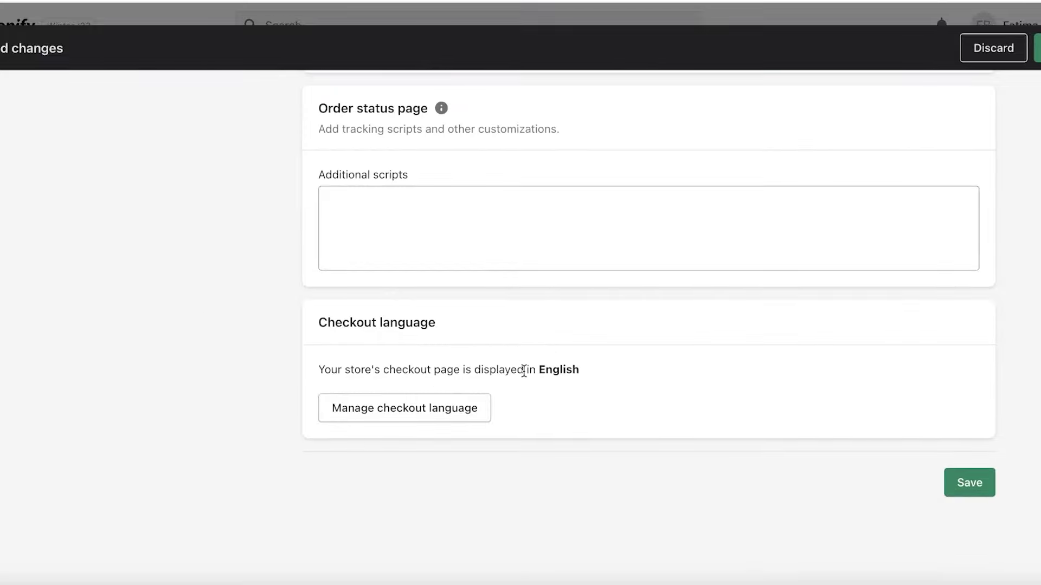
click(994, 481)
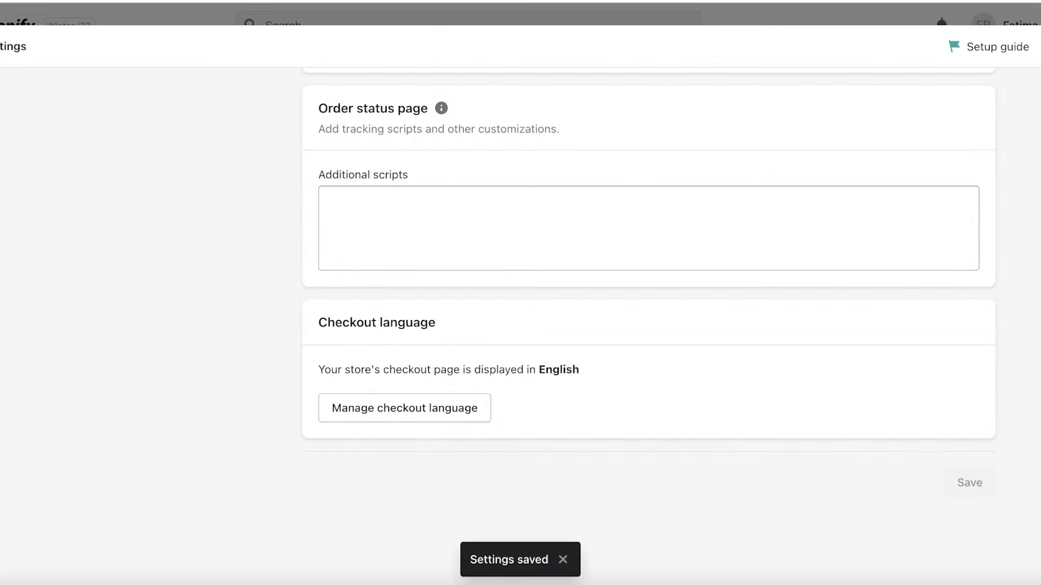
Step: Close the checkout settings and go to the Shopify App Store from the Apps and sales channels settings
scroll(1028, 184, up, 15)
scroll(1028, 184, down, 5)
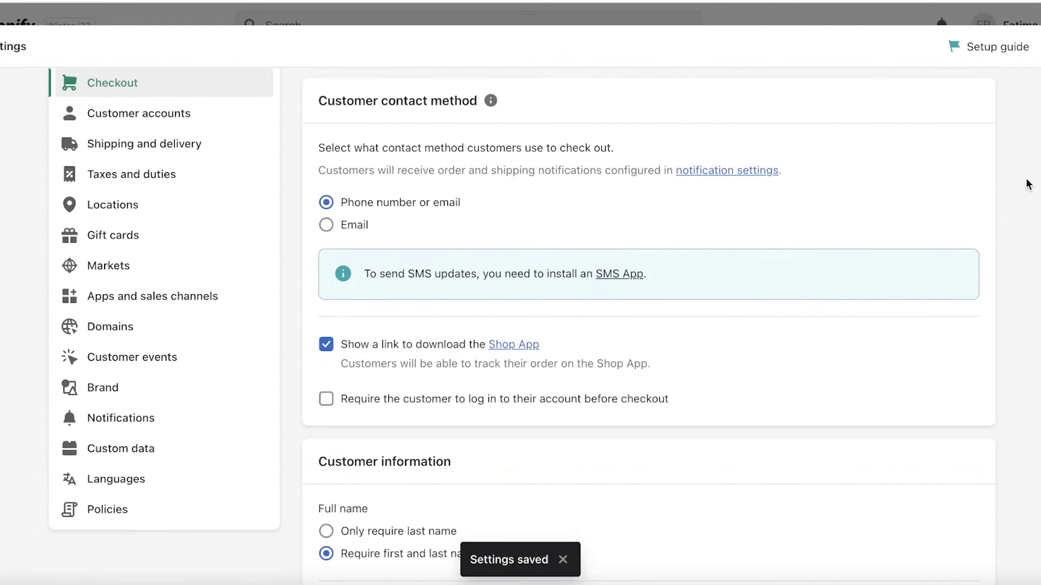
scroll(1029, 184, up, 1)
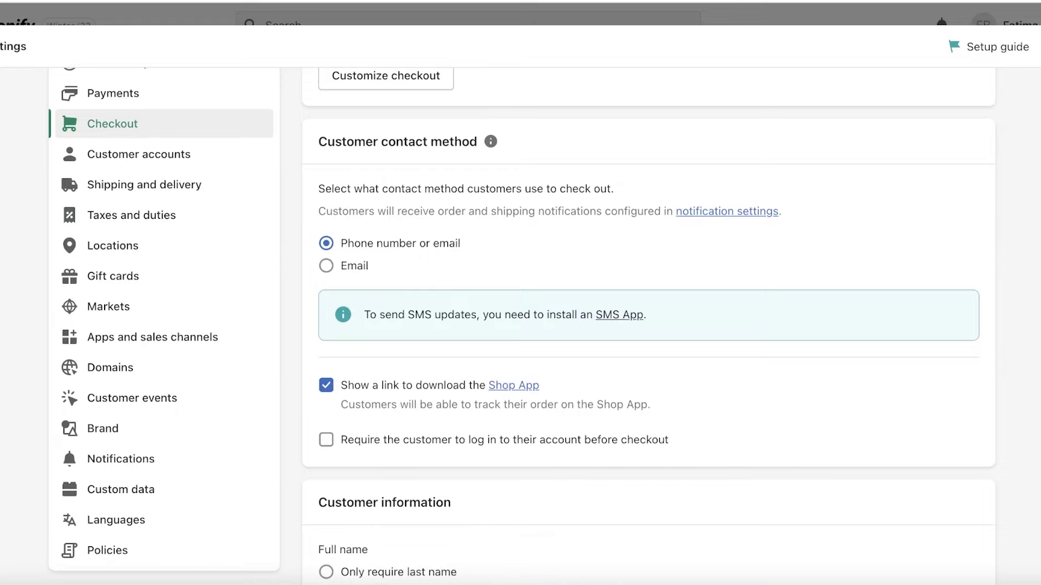
click(1040, 47)
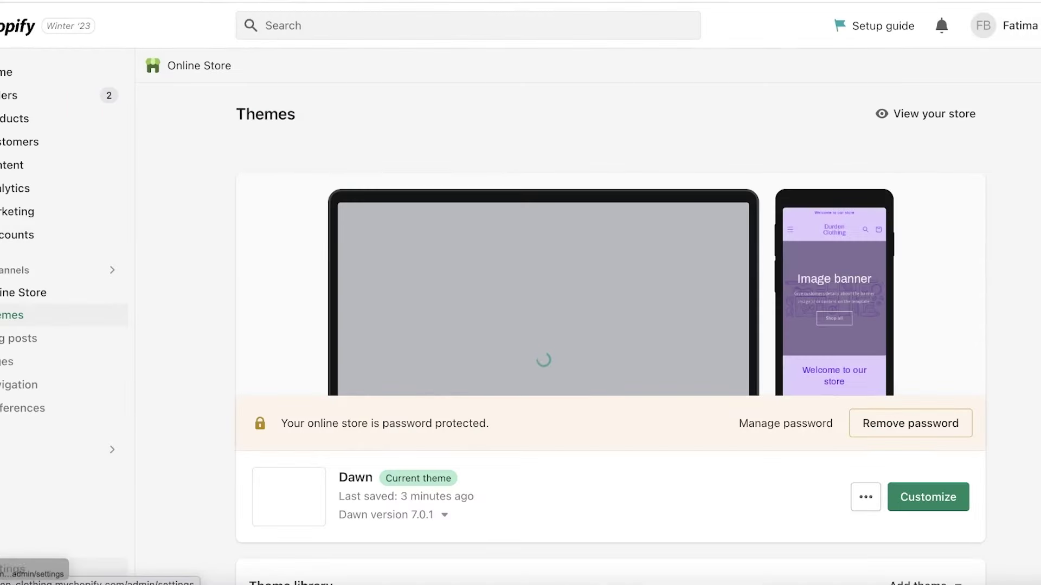
click(17, 569)
scroll(161, 269, down, 2)
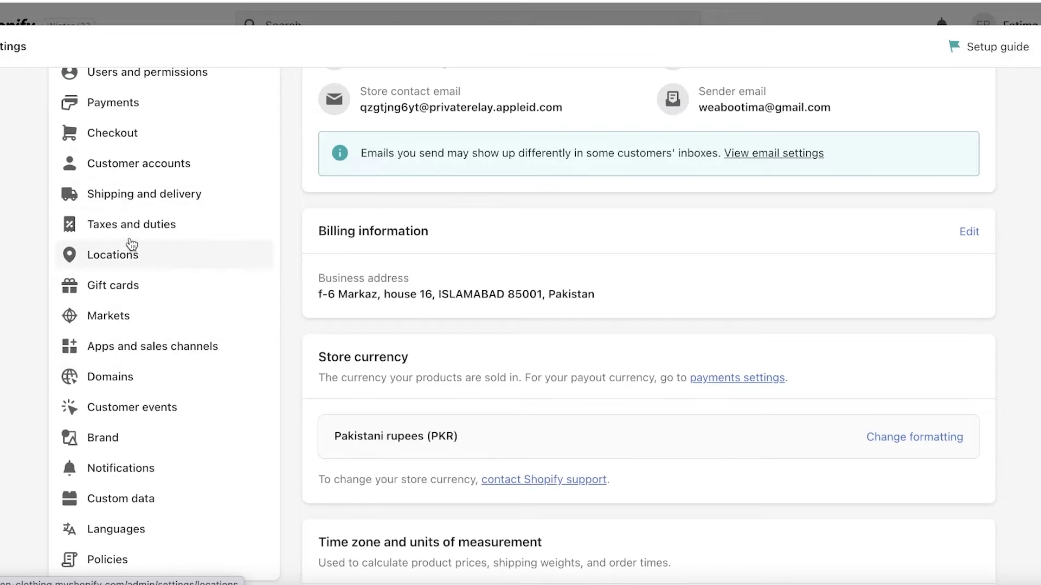
click(142, 347)
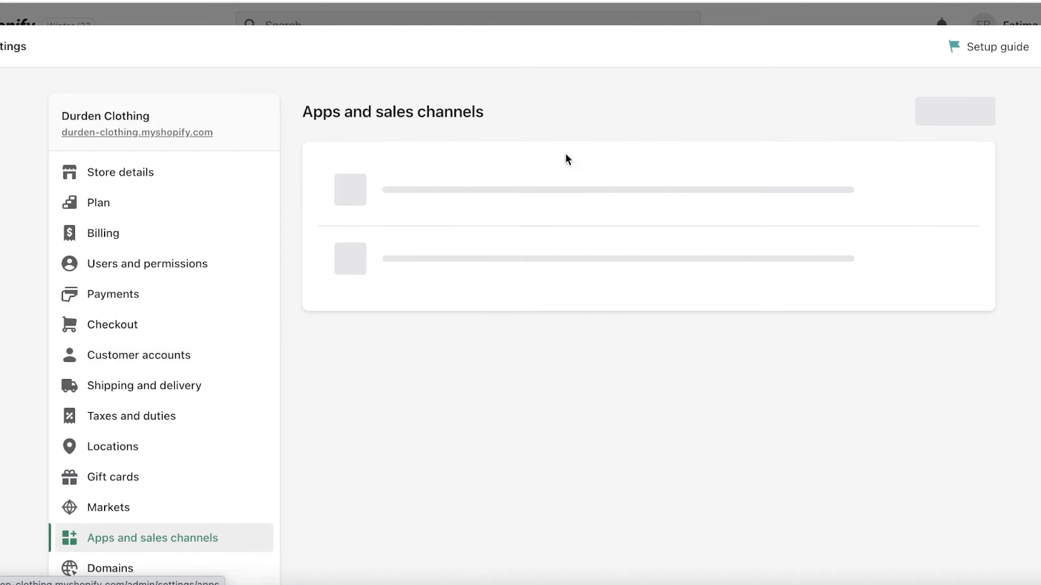
click(930, 109)
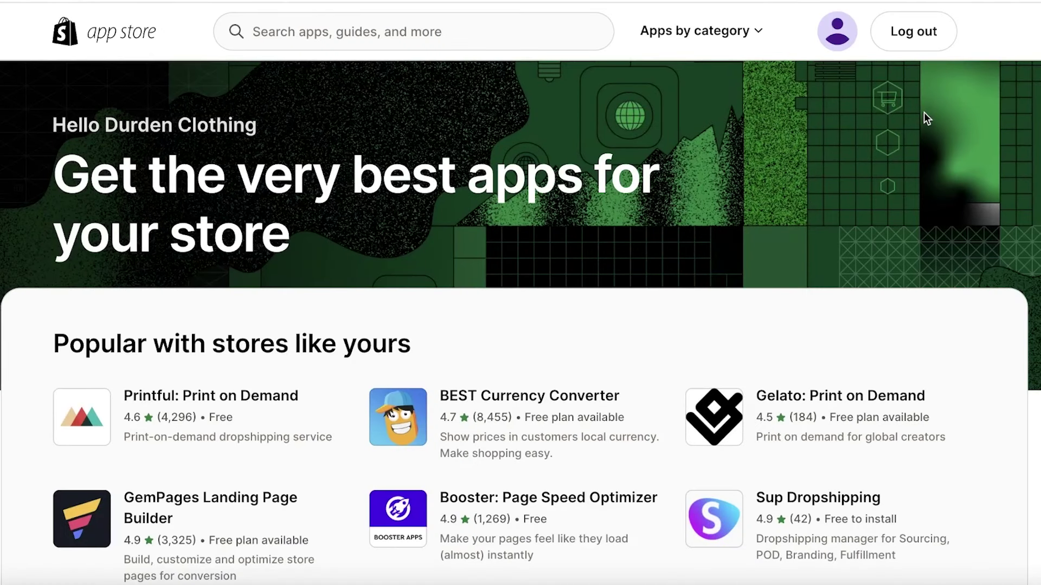
Step: Search the App Store for "checkout page" and browse the matching apps
click(310, 33)
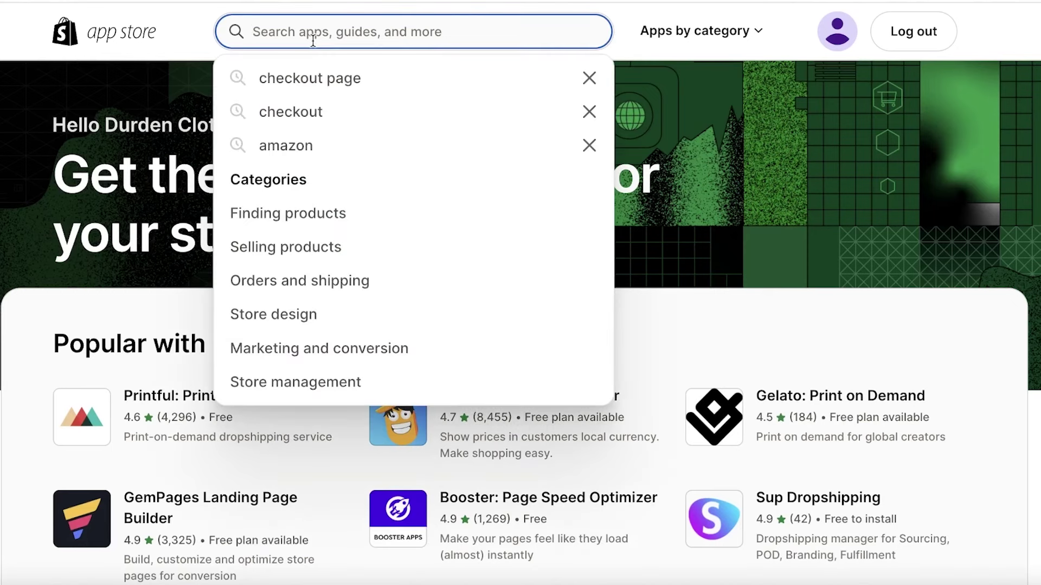
click(304, 86)
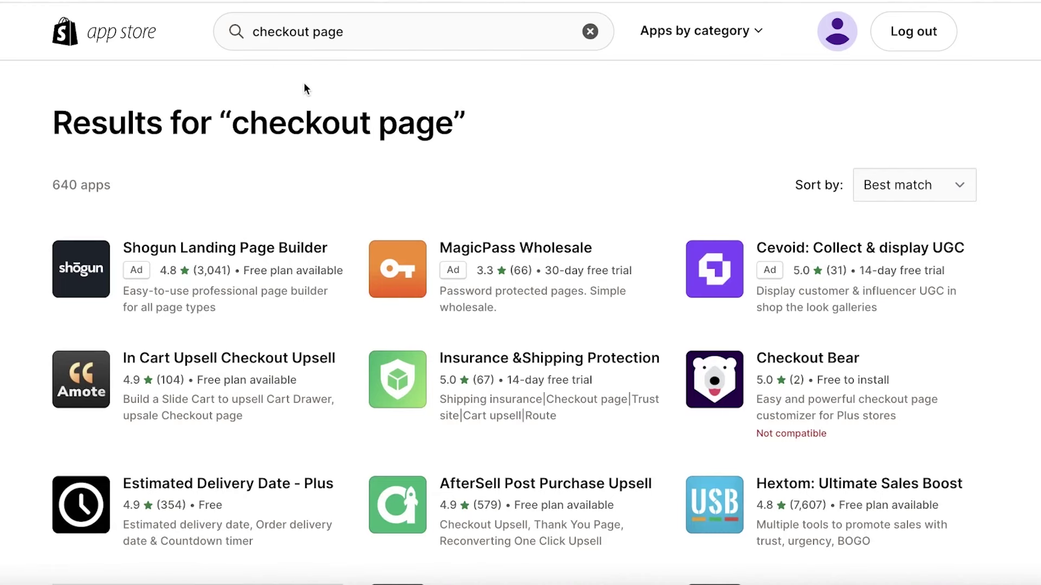
scroll(973, 218, down, 3)
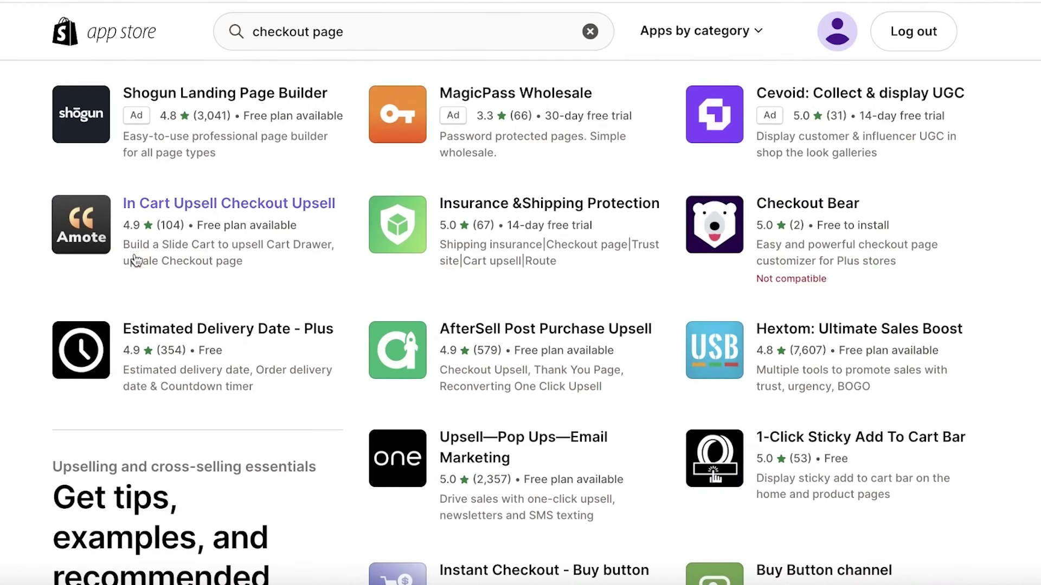
scroll(943, 315, down, 1)
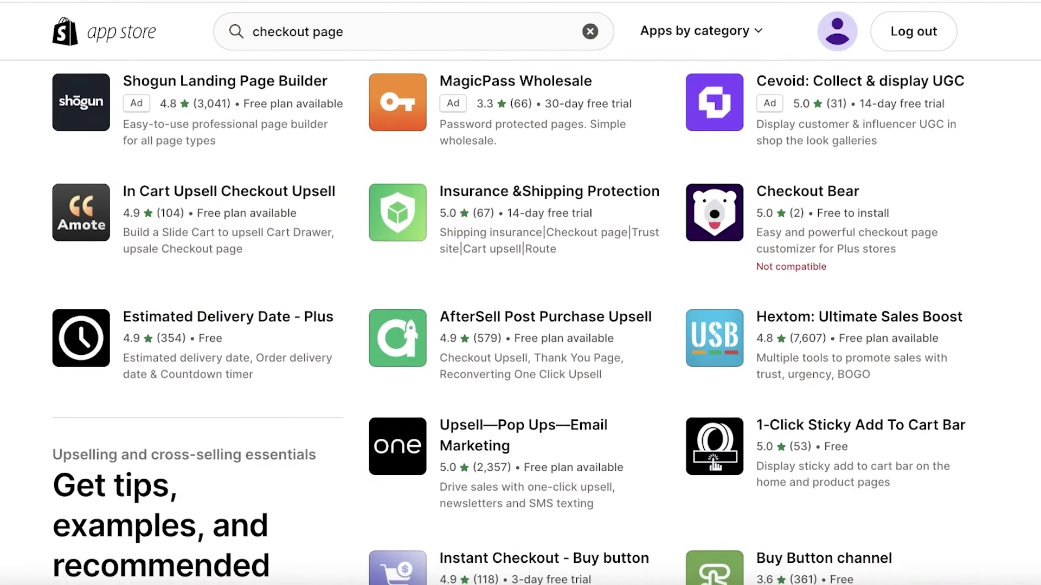
scroll(509, 323, down, 1)
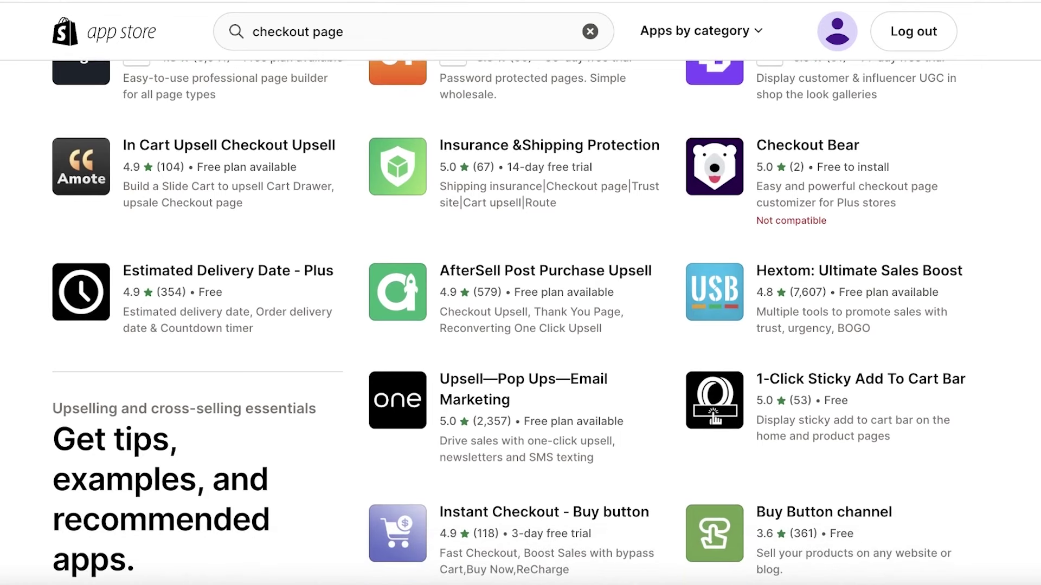
Step: View the AfterSell Post Purchase Upsell app listing and return to the search results
click(390, 296)
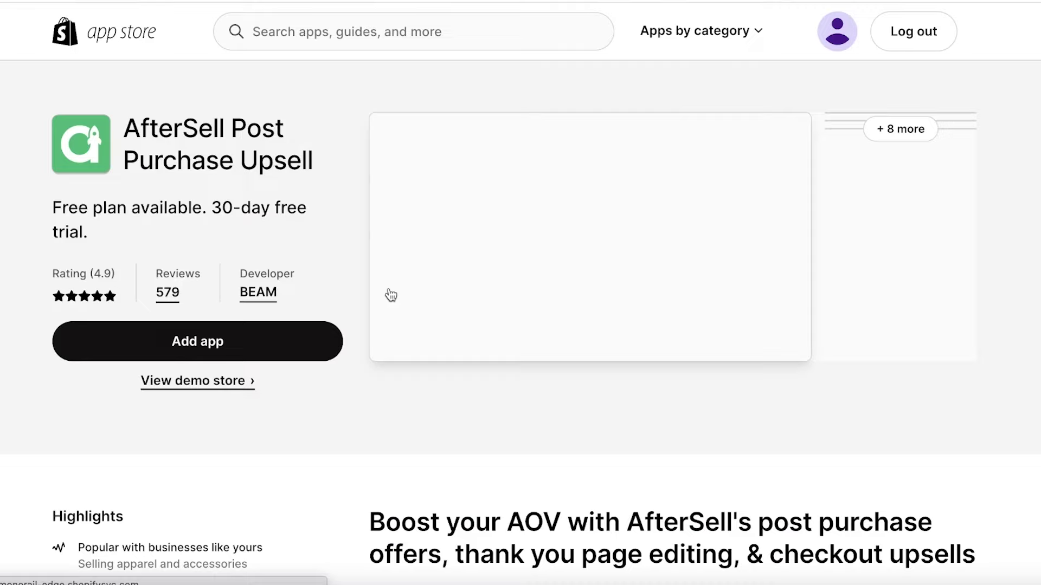
scroll(126, 246, down, 2)
scroll(125, 246, up, 2)
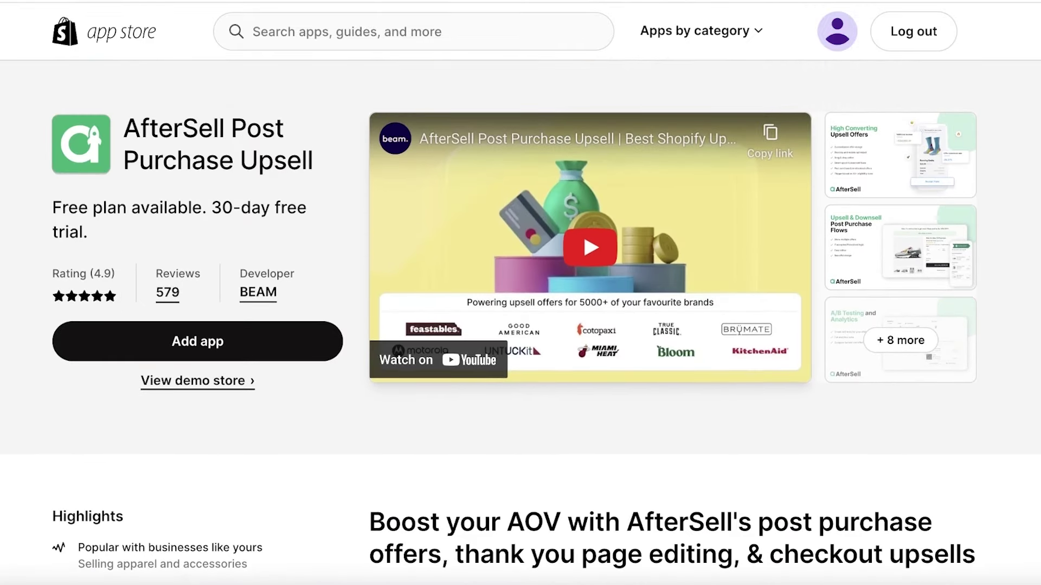
key(alt+Left)
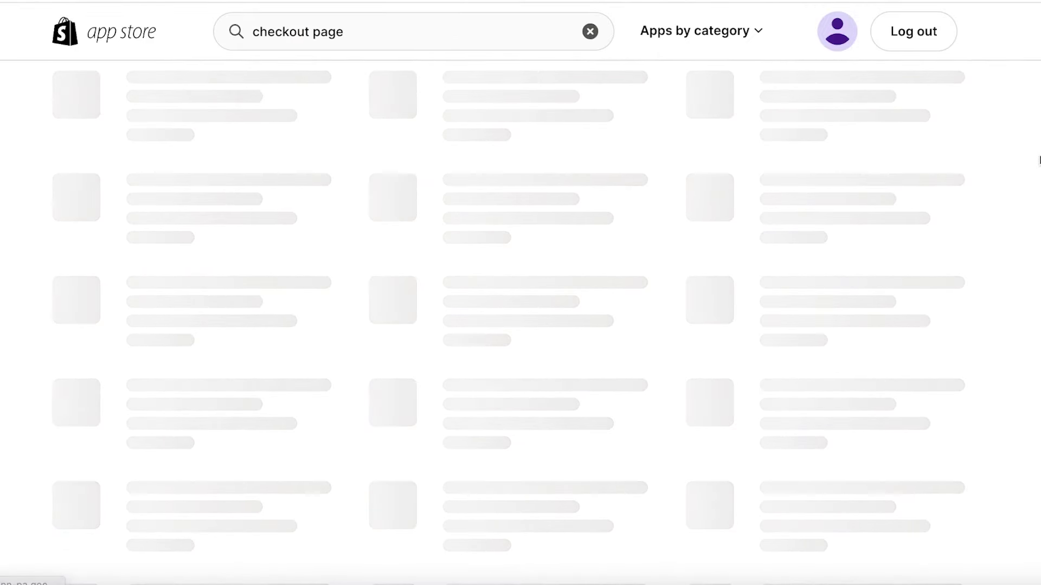
Step: Install the Upsell—Pop Ups—Email Marketing app from the search results and pin it in the Shopify admin
scroll(1027, 149, up, 3)
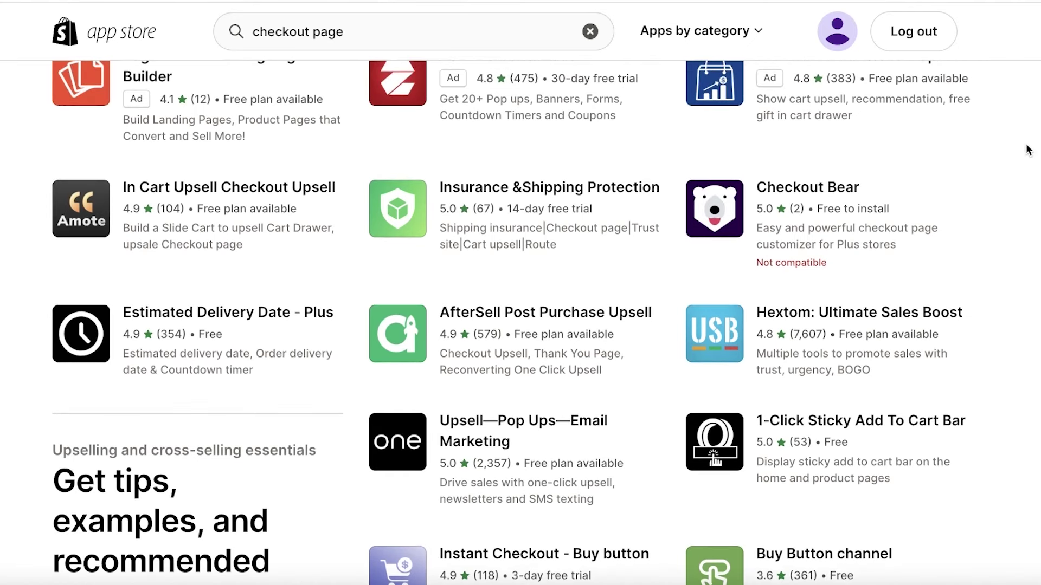
scroll(984, 198, down, 7)
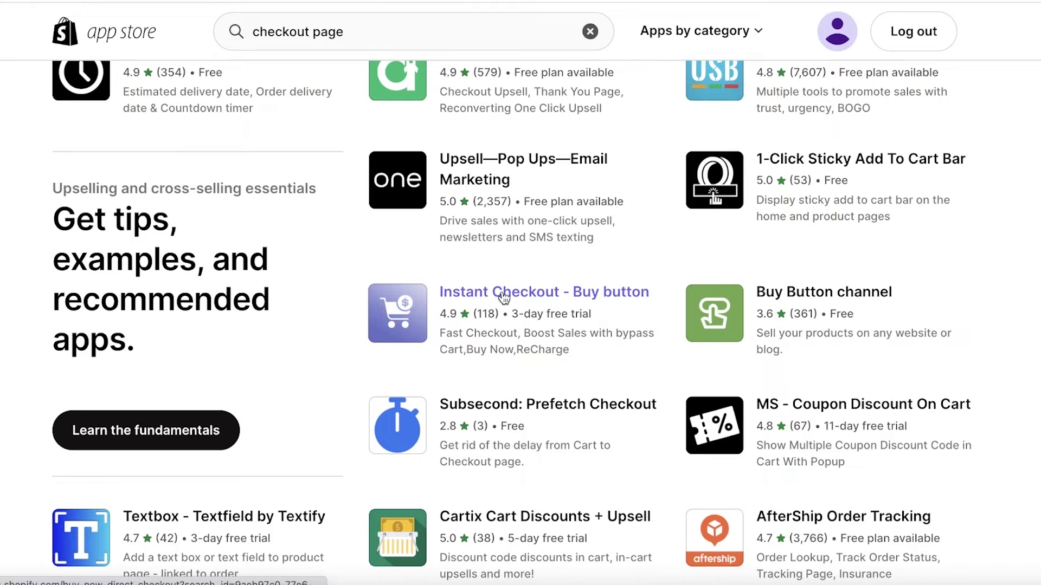
scroll(507, 293, up, 2)
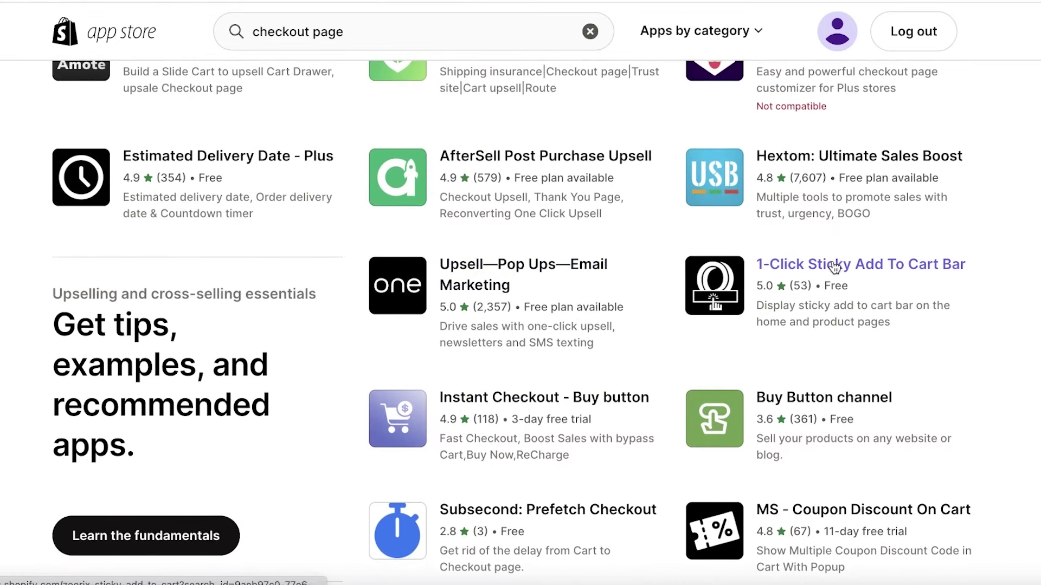
scroll(836, 268, up, 1)
scroll(855, 336, up, 1)
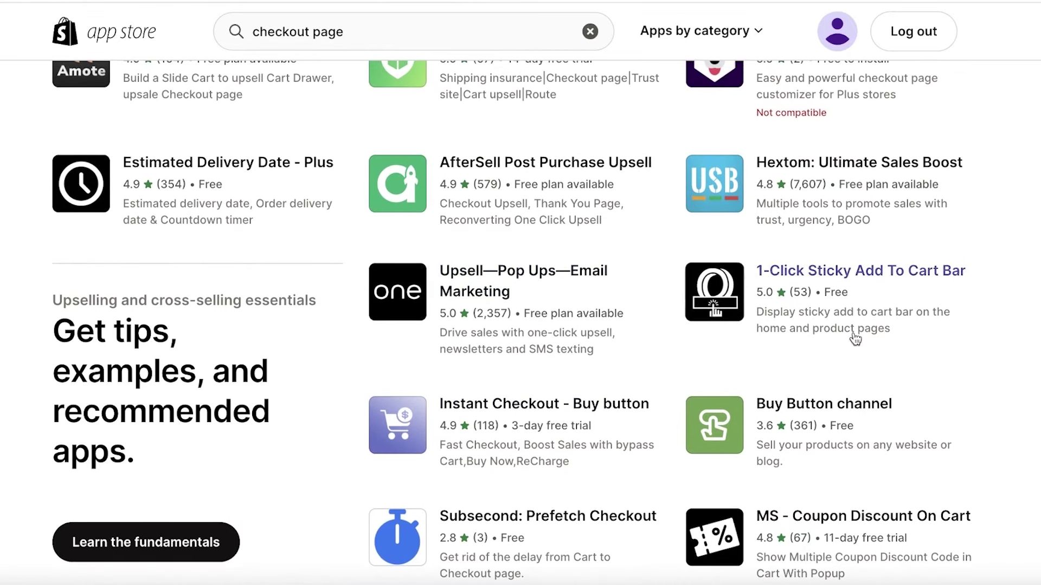
click(566, 290)
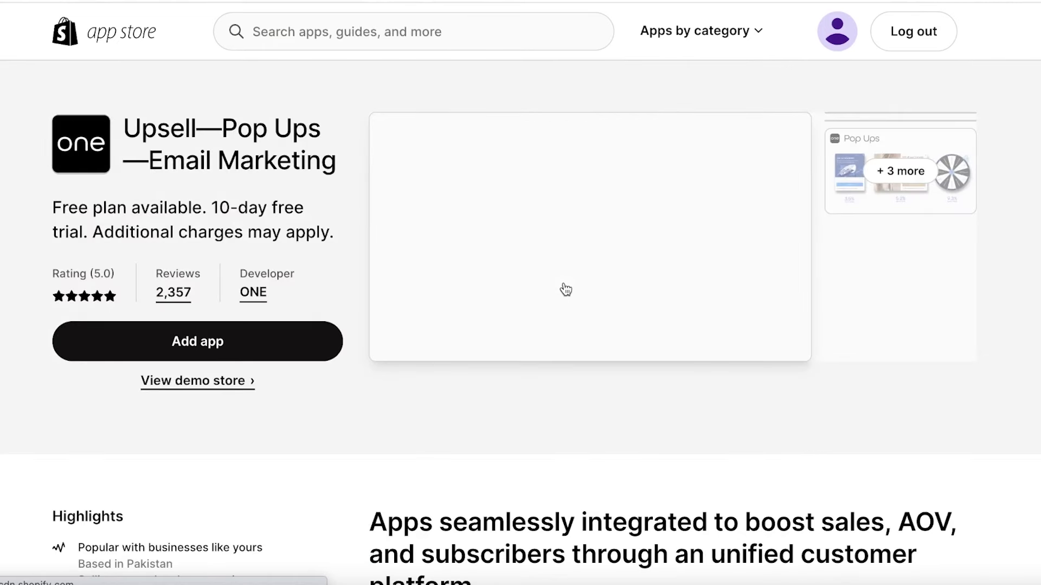
click(220, 340)
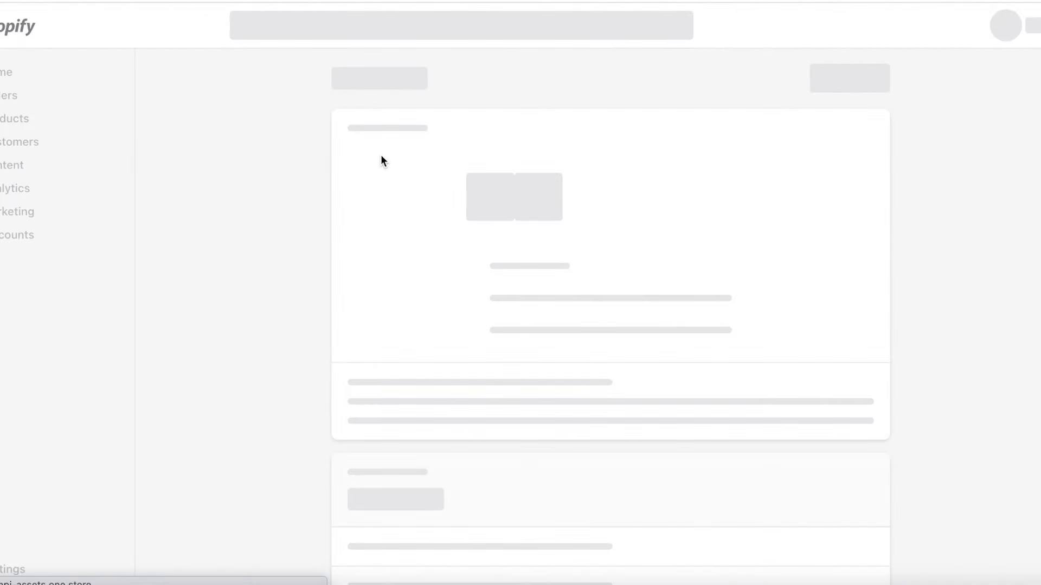
click(861, 81)
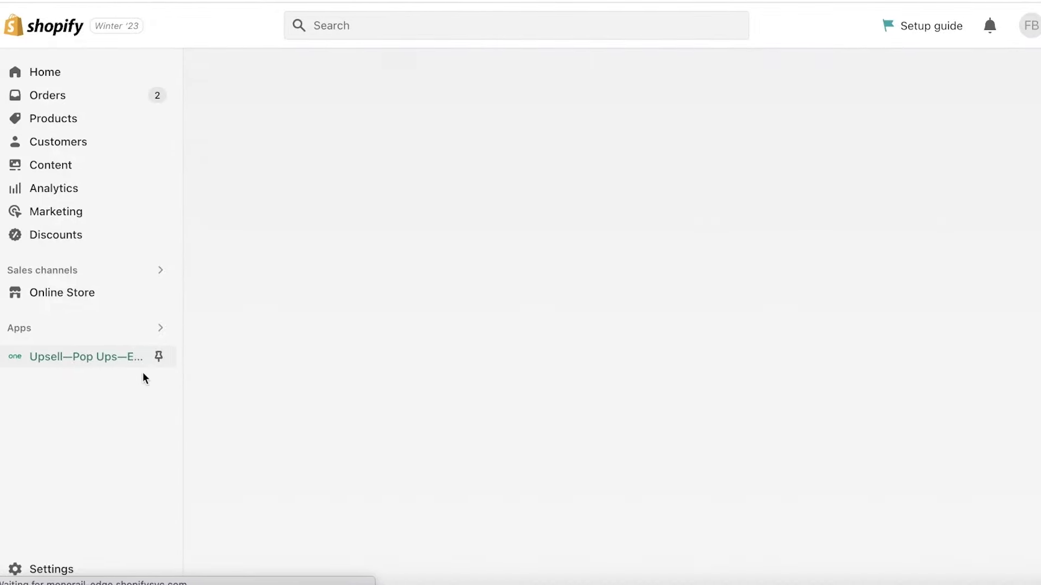
click(152, 356)
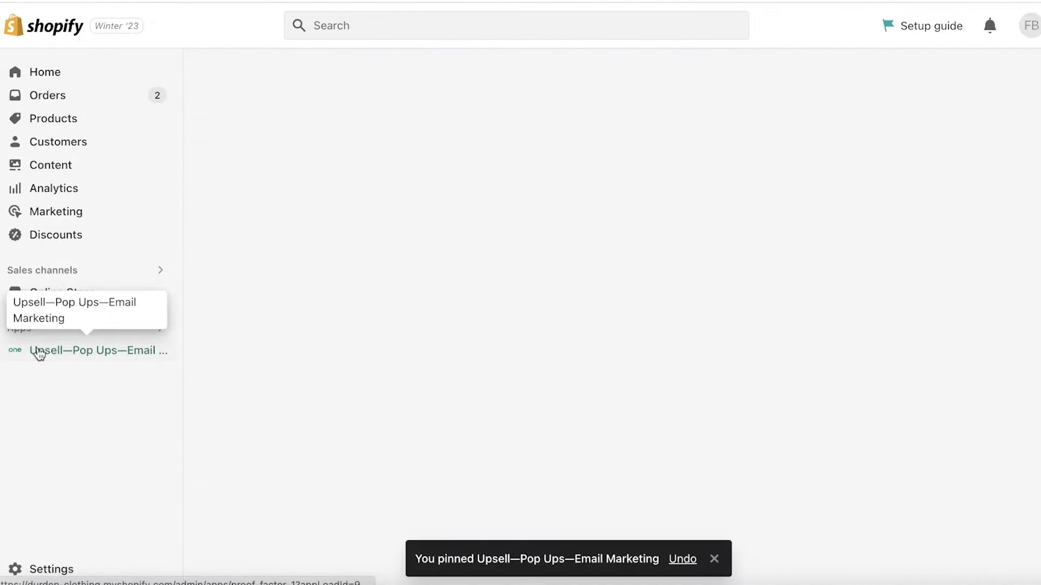
Step: Open the installed Upsell—Pop Ups—Email Marketing app and submit All Apps as what to set up first
click(75, 350)
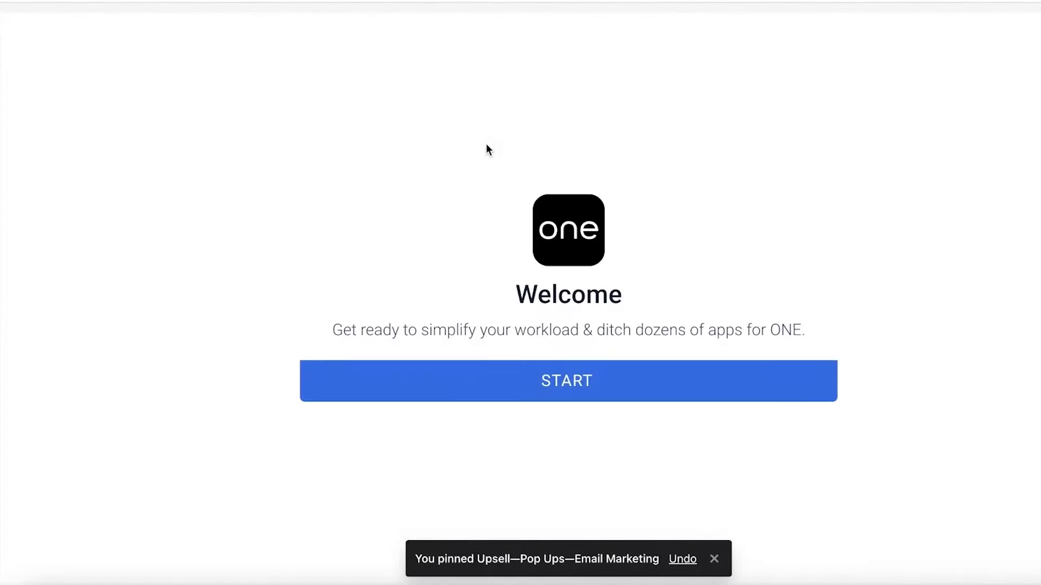
scroll(325, 195, down, 2)
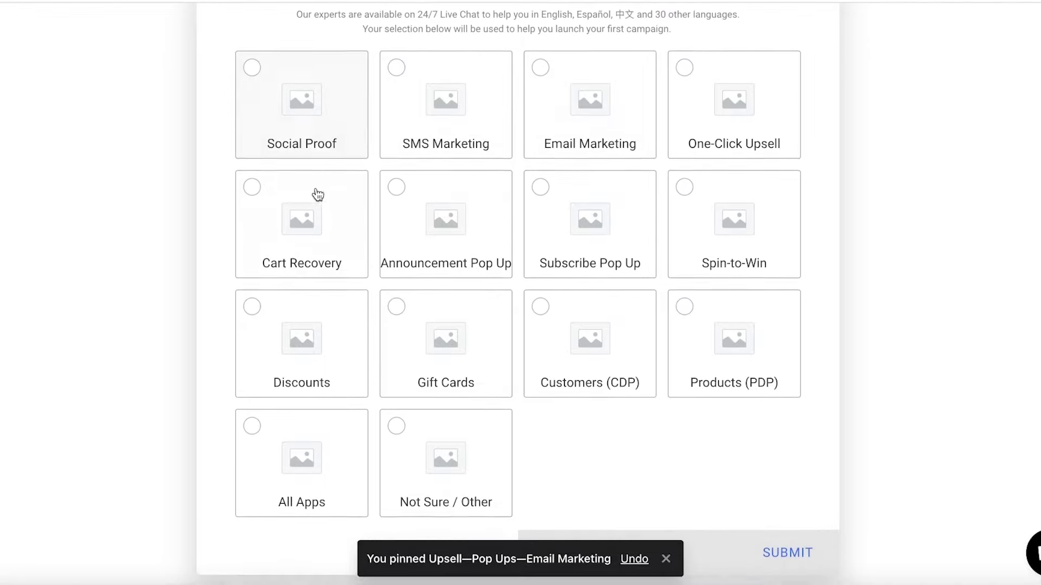
scroll(404, 367, up, 1)
click(312, 449)
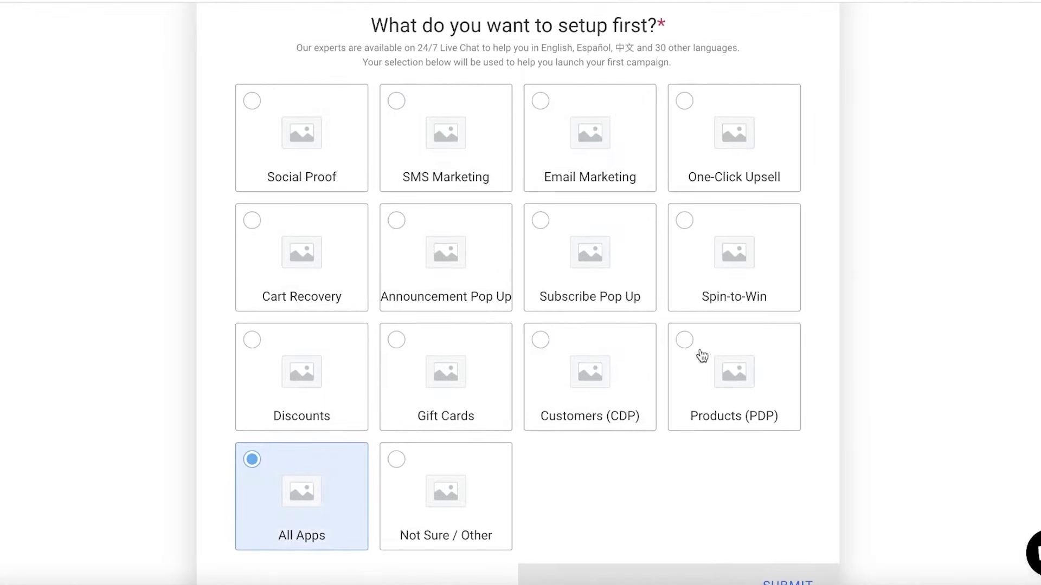
scroll(565, 391, down, 1)
click(789, 547)
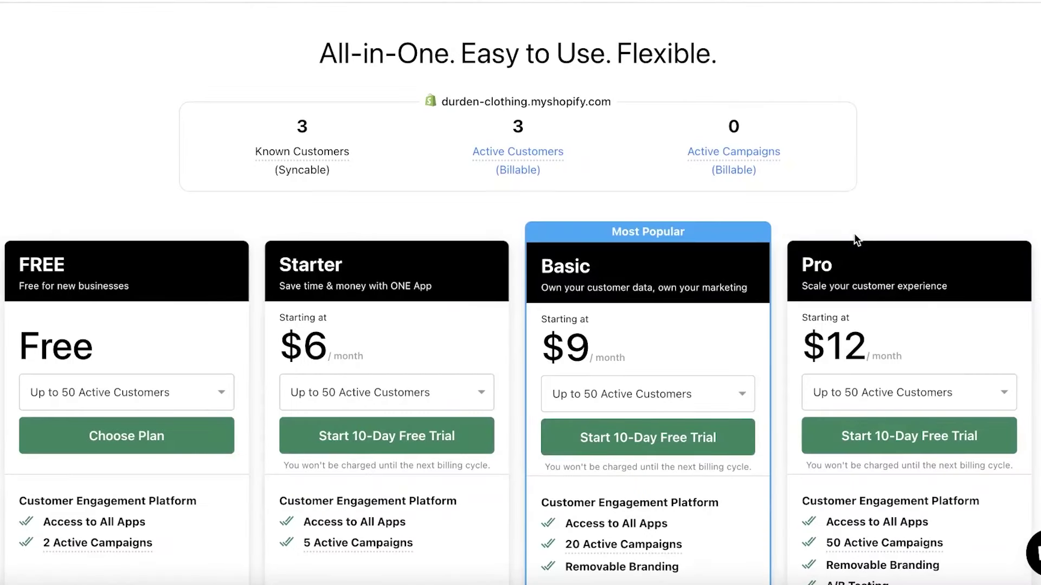
Step: Compare the ONE app's pricing plans and choose the Free plan
scroll(237, 565, down, 9)
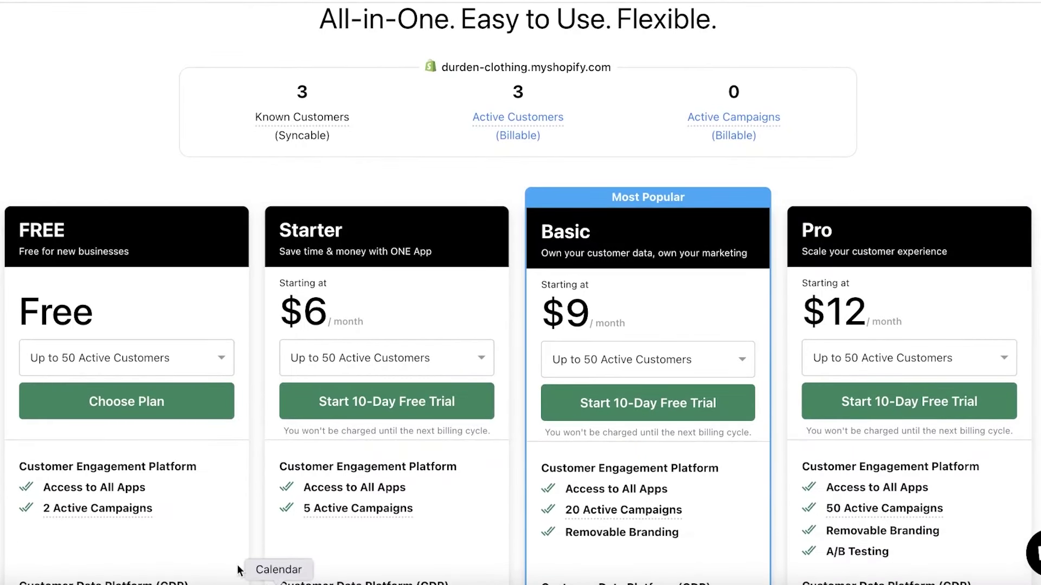
scroll(122, 402, up, 8)
click(94, 395)
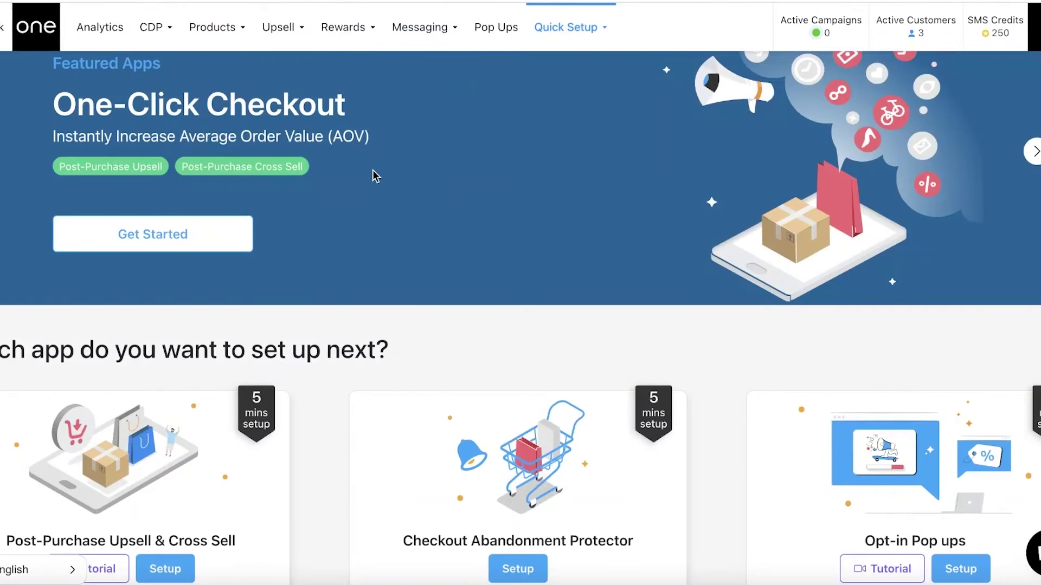
Step: View the onboarding page for the Upsell Message (SMS) option and cancel it
mouse_move(285, 28)
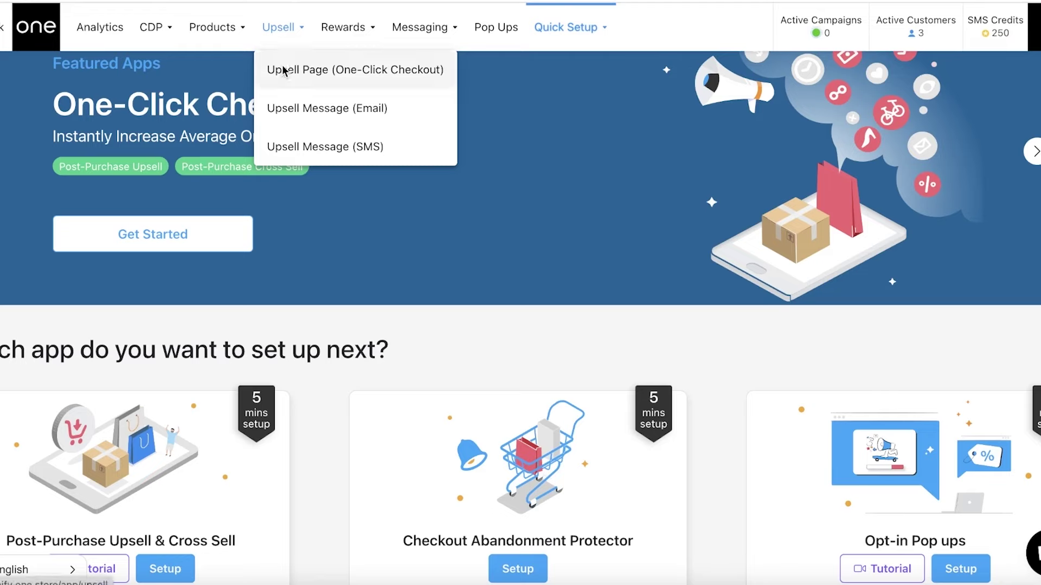
mouse_move(284, 50)
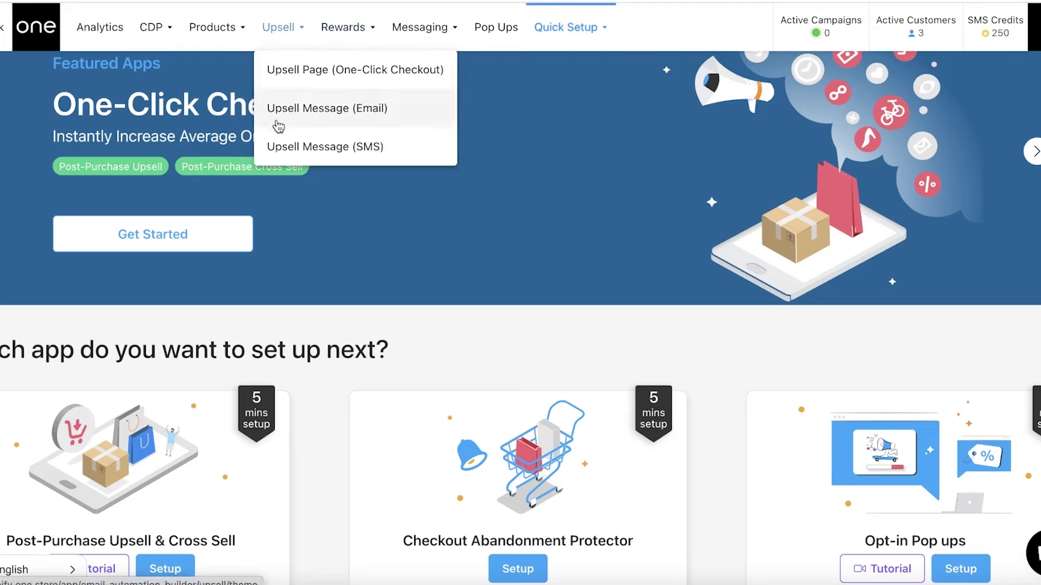
click(287, 155)
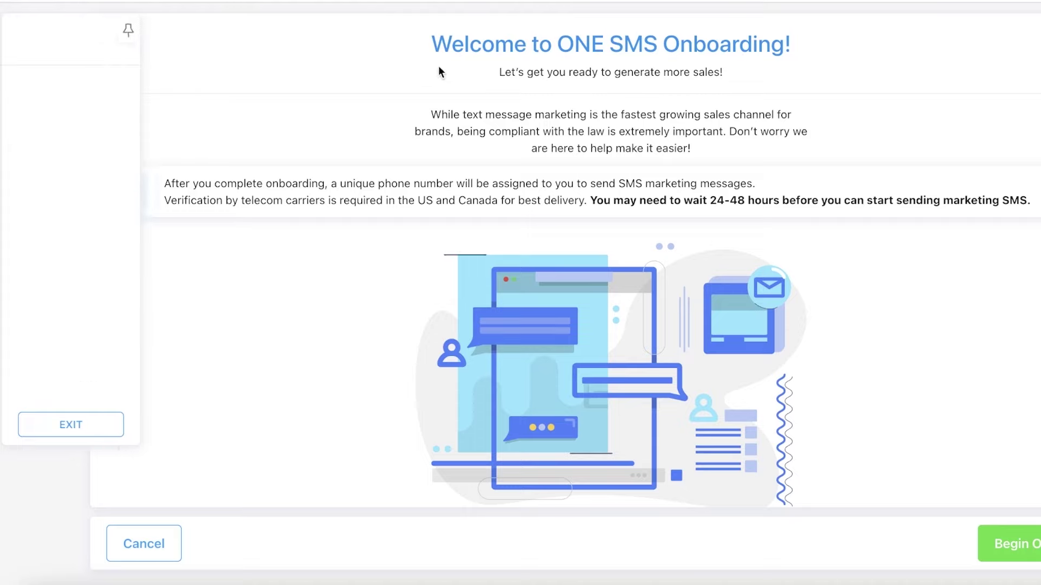
click(143, 544)
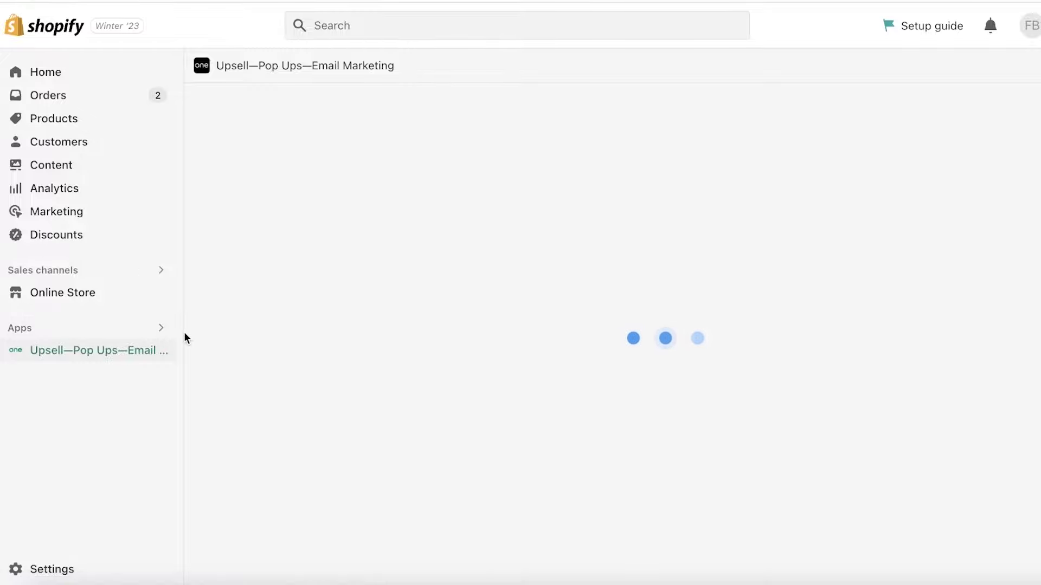
Step: Reopen the Upsell—Pop Ups—Email Marketing app's dashboard, and return to the store's Checkout settings
click(131, 350)
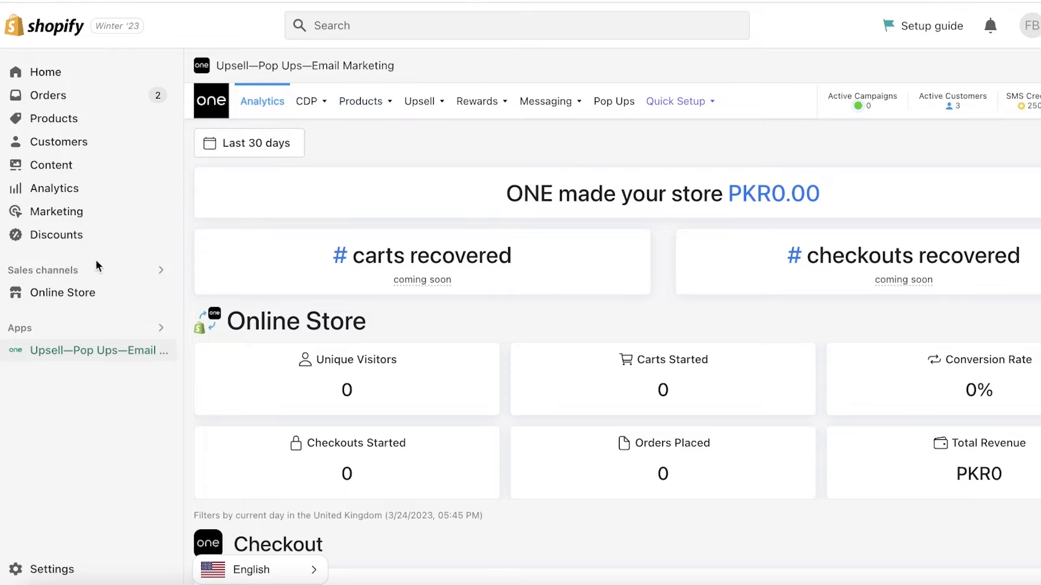
click(28, 577)
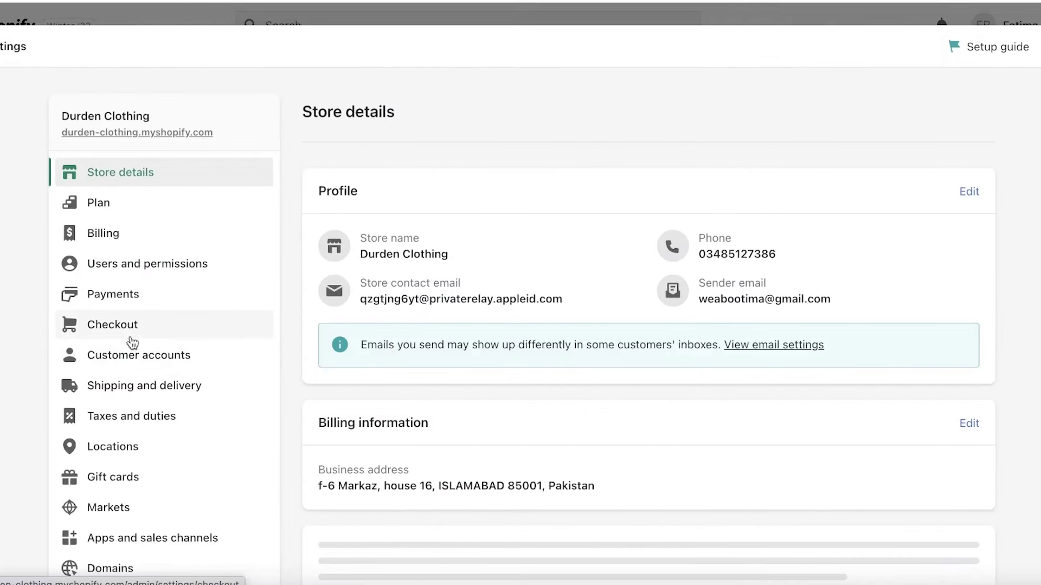
click(182, 333)
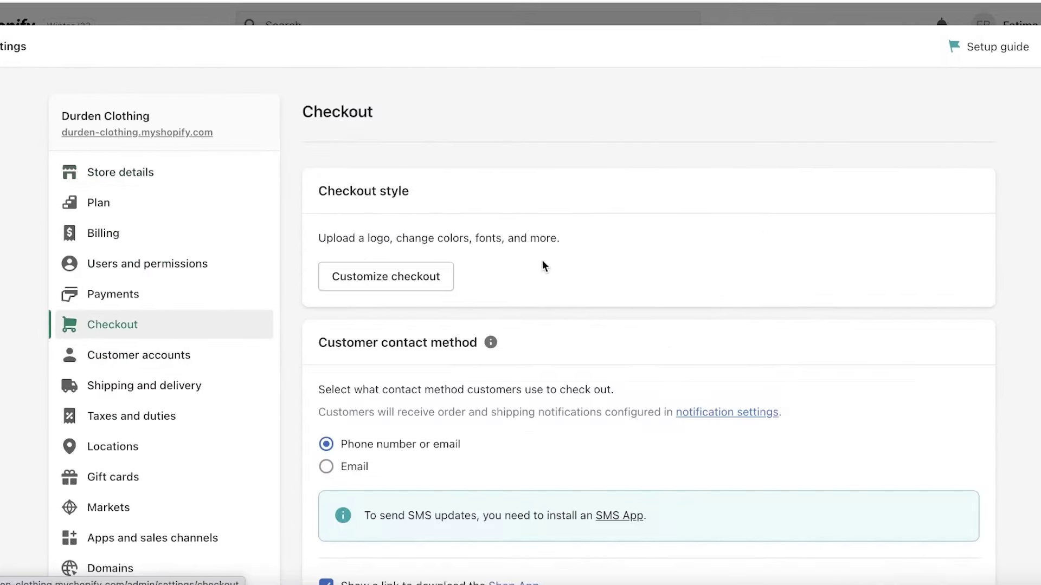
Step: View the store's Shipping and delivery settings and return to the Checkout settings
click(177, 386)
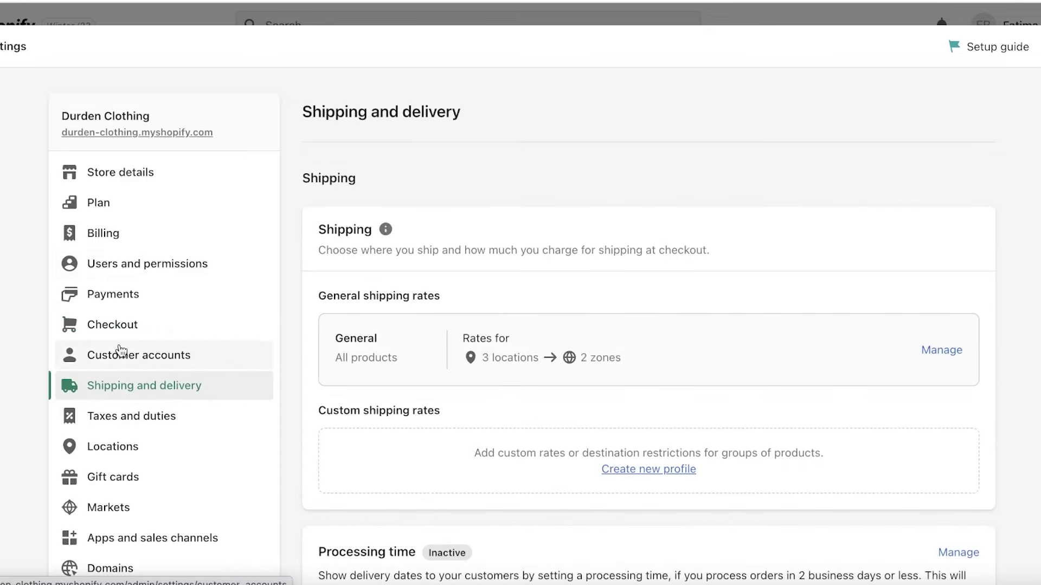
click(120, 325)
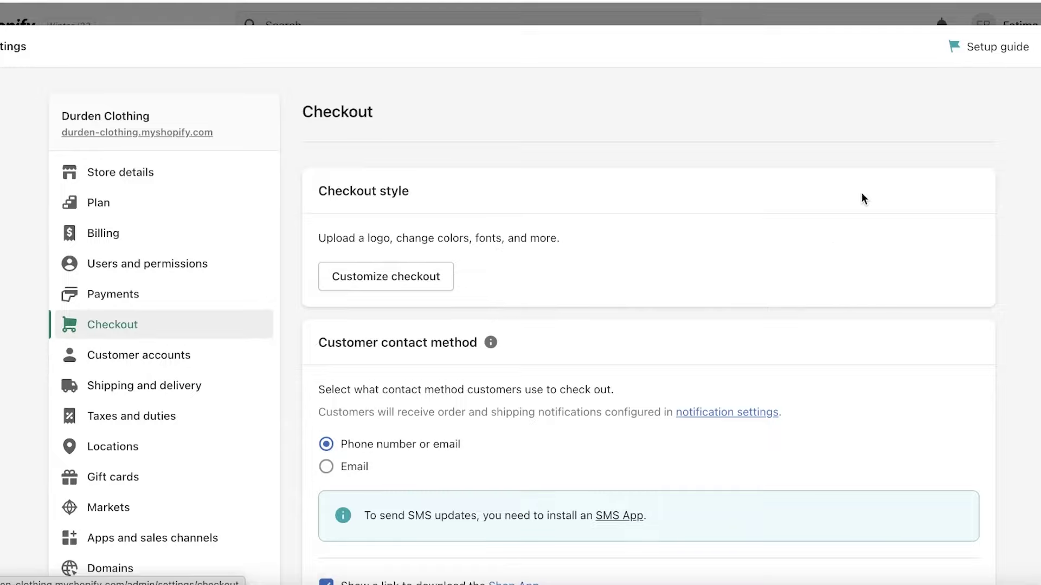
Step: Try selecting Upsell—Pop Ups—Email Marketing for the post-purchase page, and leave the settings with that change discarded
scroll(861, 193, down, 3)
scroll(455, 237, down, 15)
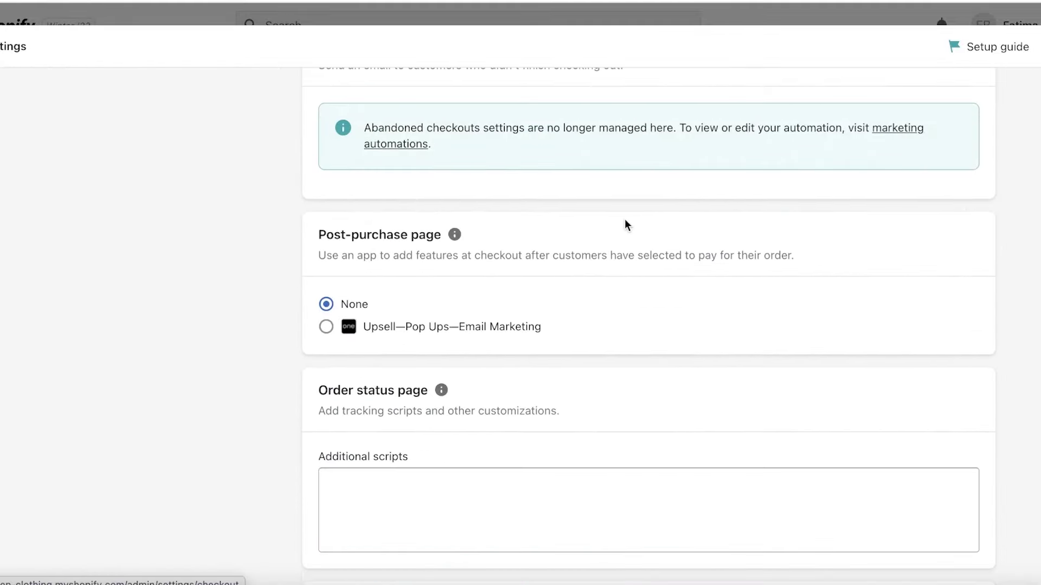
scroll(794, 233, up, 9)
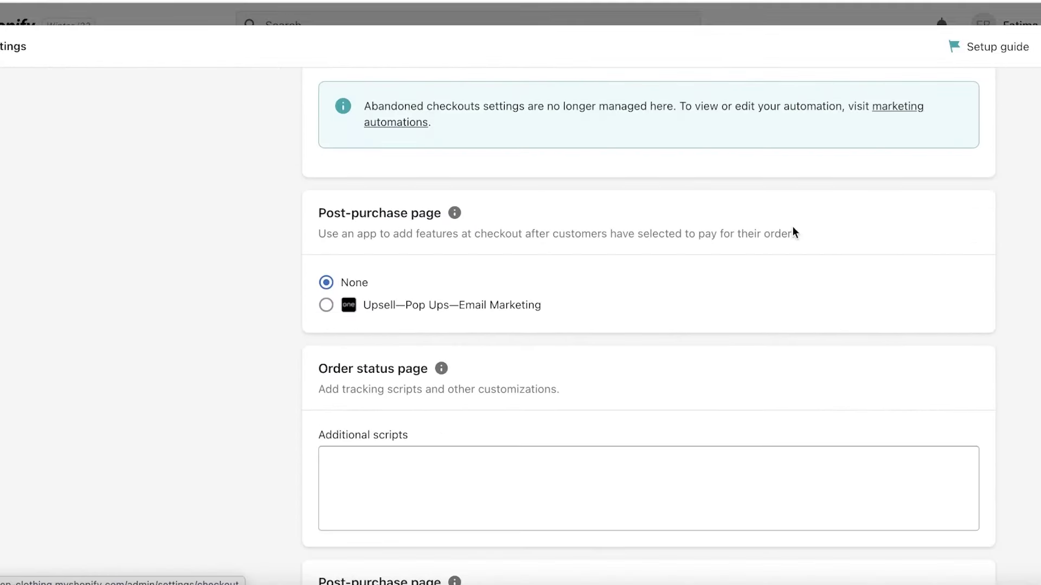
click(326, 307)
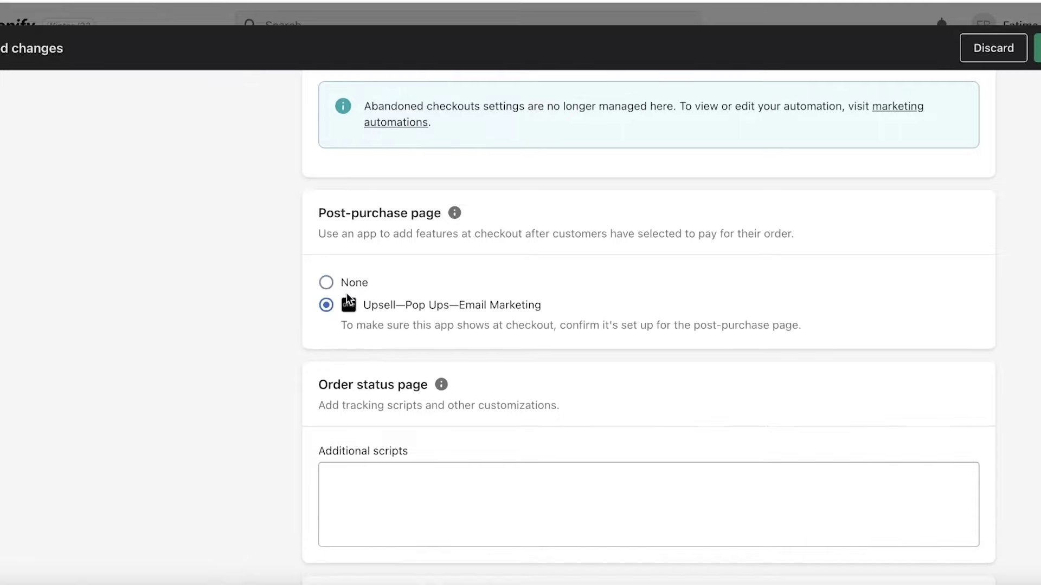
click(994, 48)
click(1038, 47)
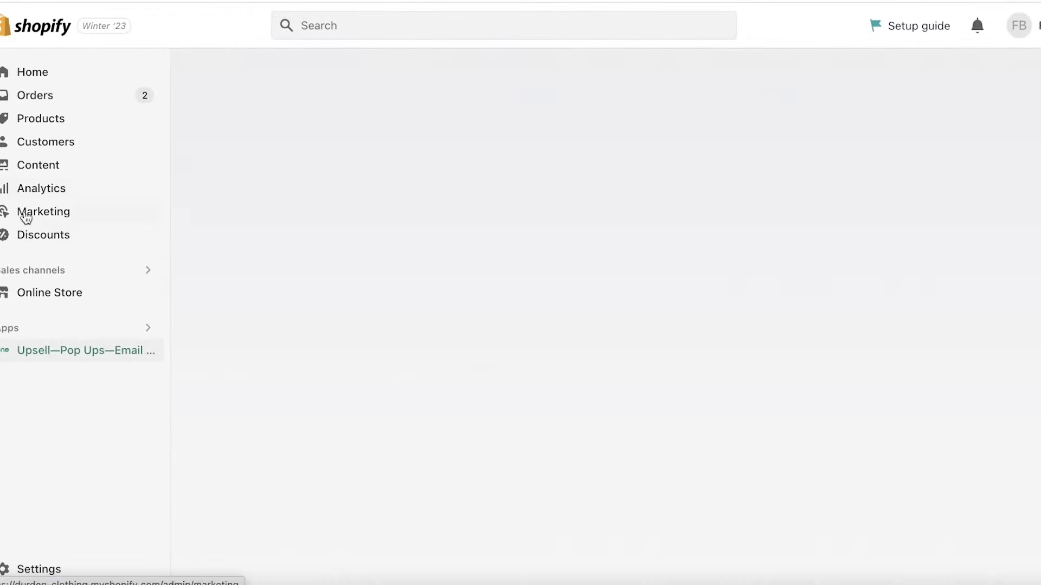